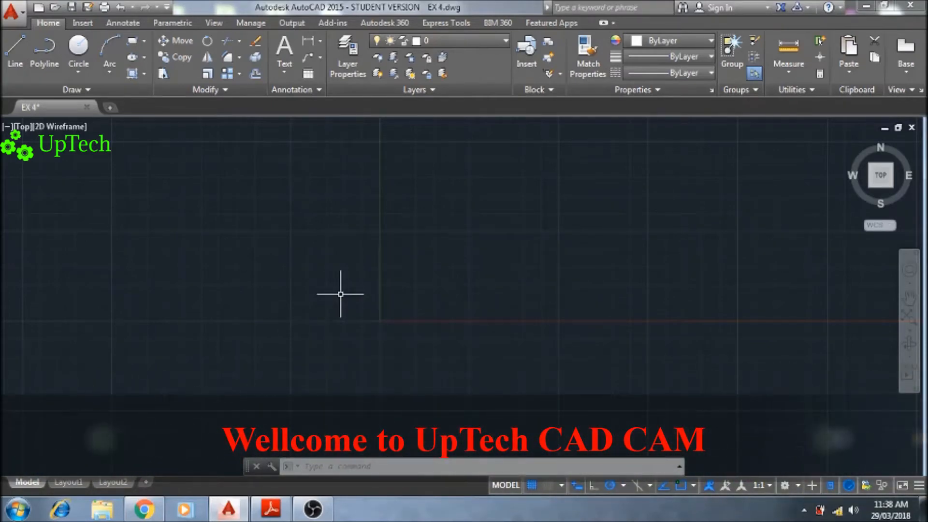
pyautogui.moveTo(342, 292); pyautogui.dragTo(468, 292, button='middle')
pyautogui.scroll(-1, 468, 303)
pyautogui.scroll(1, 467, 303)
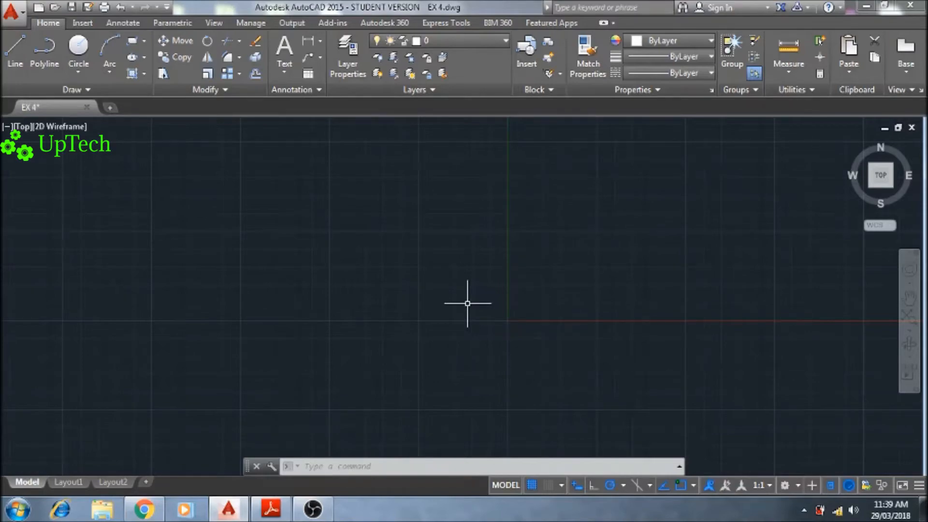
# - Switch to Adobe Reader, look through the part drawings in the exercise book PDF, and return to AutoCAD
pyautogui.click(271, 508)
pyautogui.scroll(-15, 452, 322)
pyautogui.scroll(-15, 454, 318)
pyautogui.scroll(-10, 454, 320)
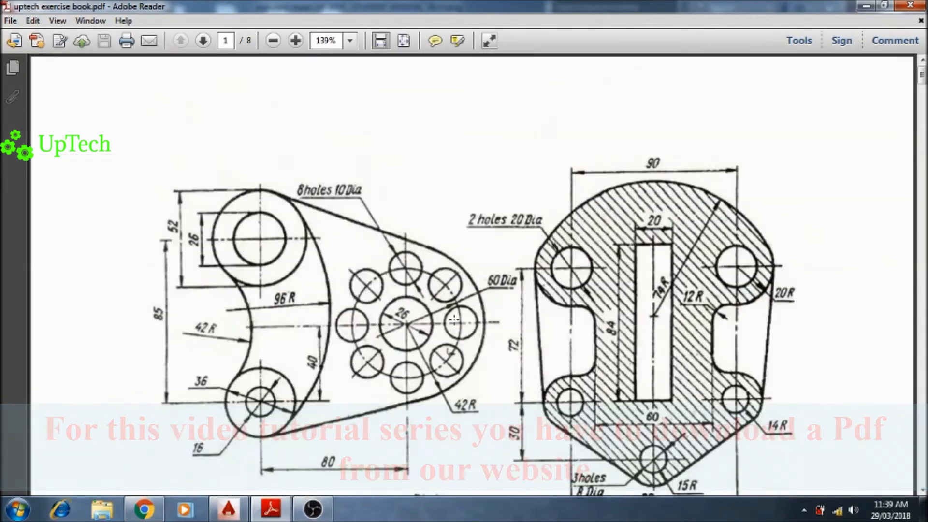
pyautogui.click(866, 6)
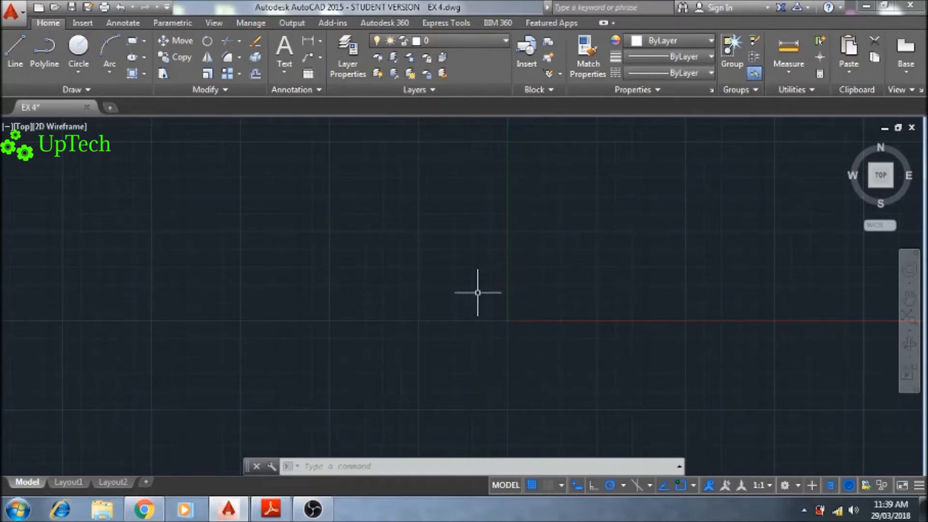
# - Set the model space limits with the lower left corner at 0,0 and the upper right corner at 200,200
pyautogui.write('LIMI')
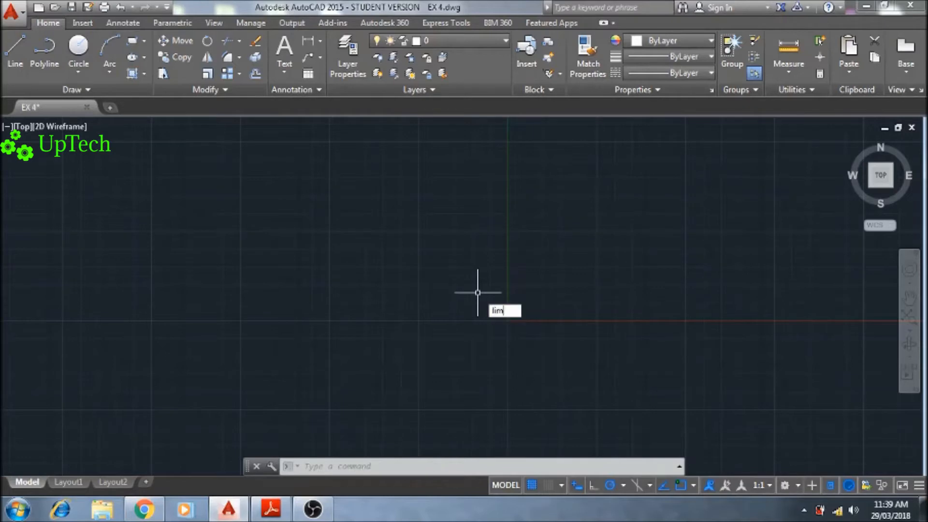
pyautogui.write('TS')
pyautogui.press('Return')
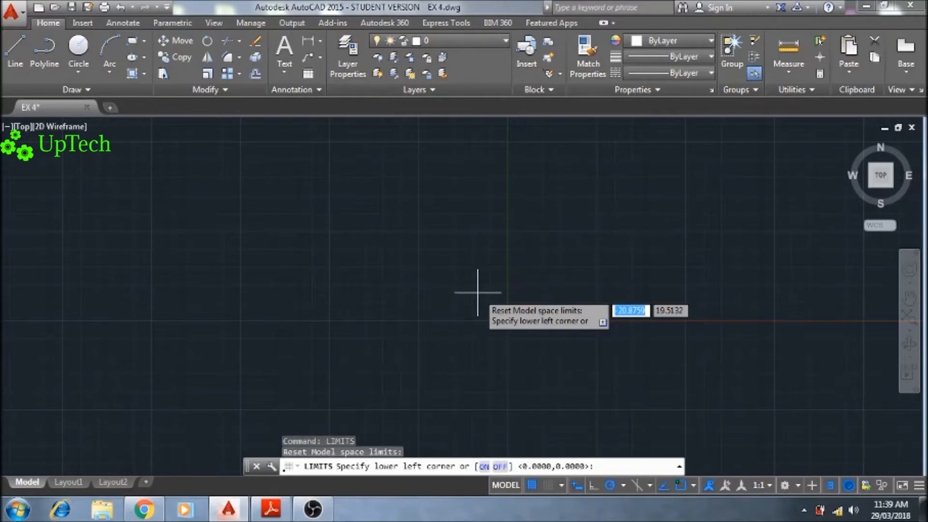
pyautogui.write('0')
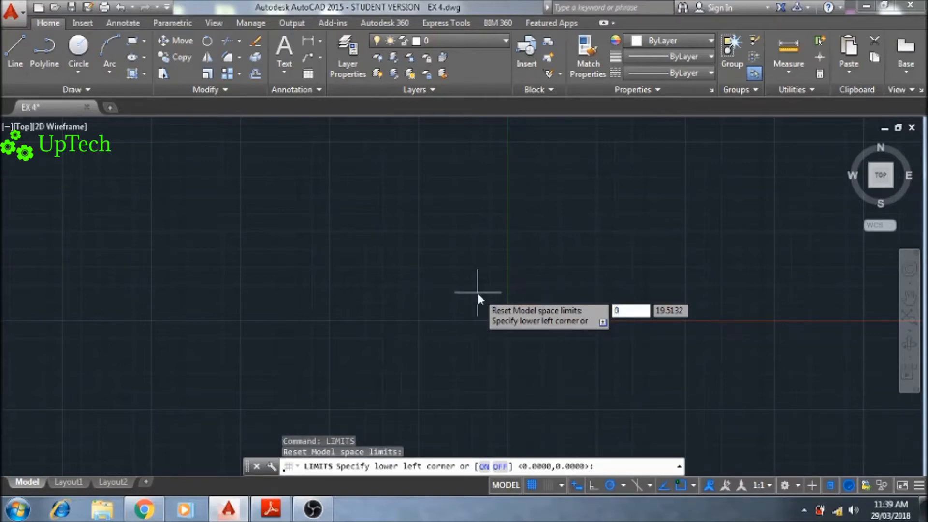
pyautogui.press('Tab')
pyautogui.write('0')
pyautogui.press('Return')
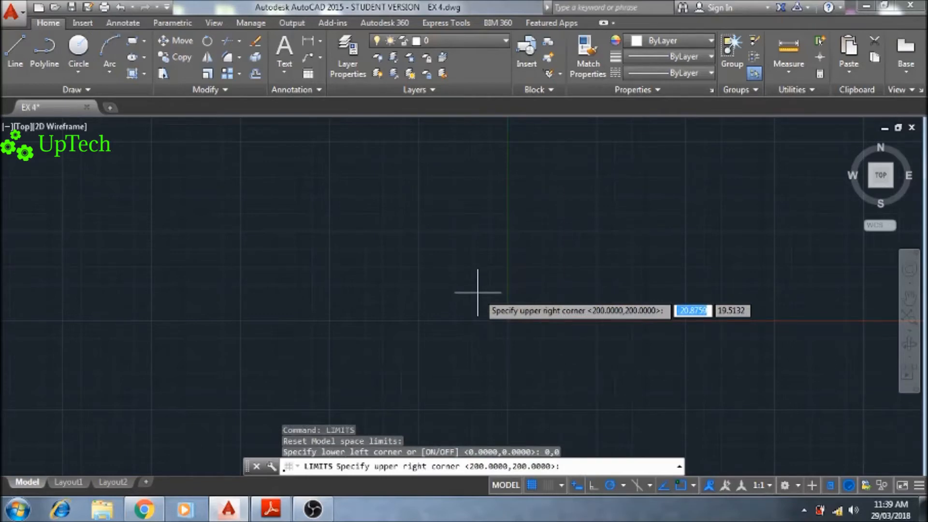
pyautogui.write('200')
pyautogui.press('Tab')
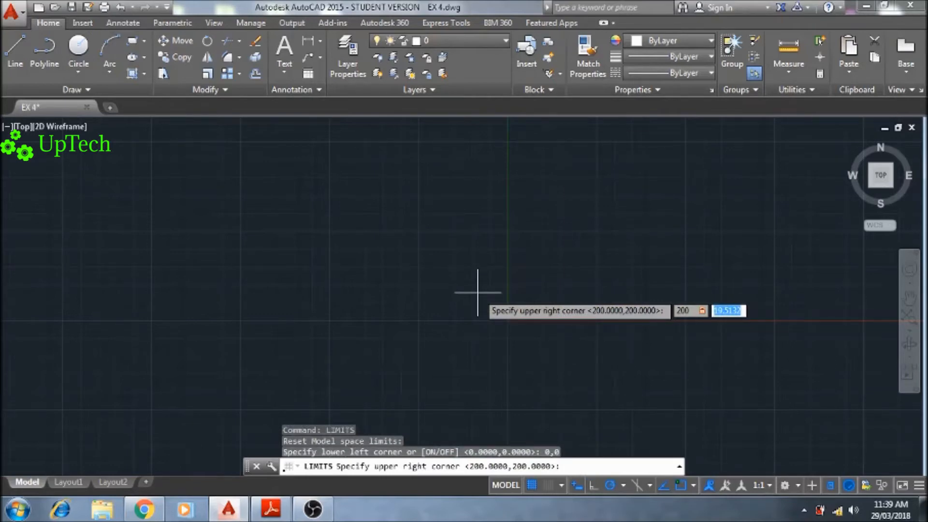
pyautogui.write('200')
pyautogui.press('Return')
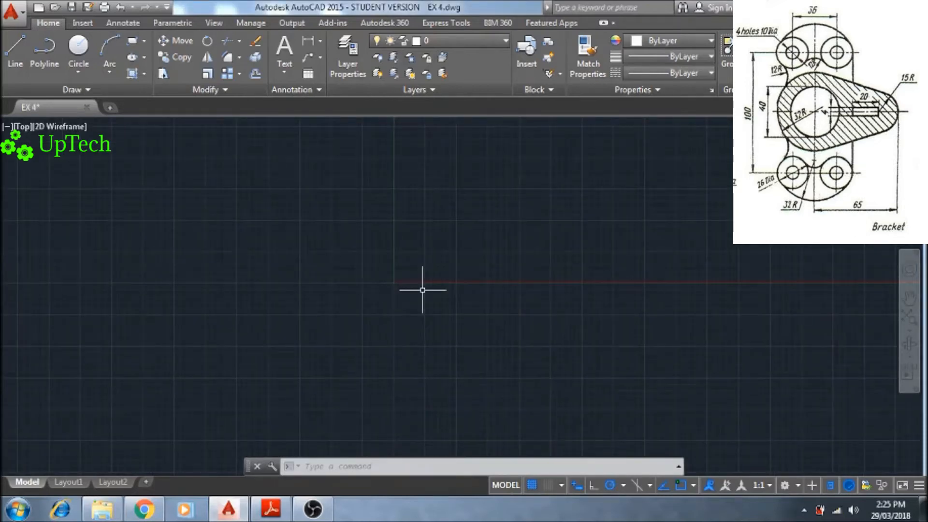
# - Draw a circle of radius 20 centred at the origin 0,0
pyautogui.write('c')
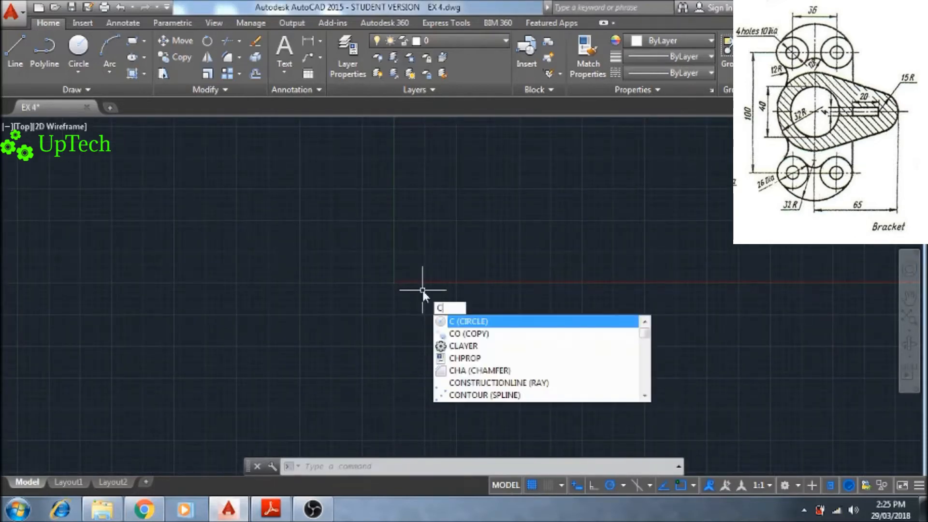
pyautogui.press('Return')
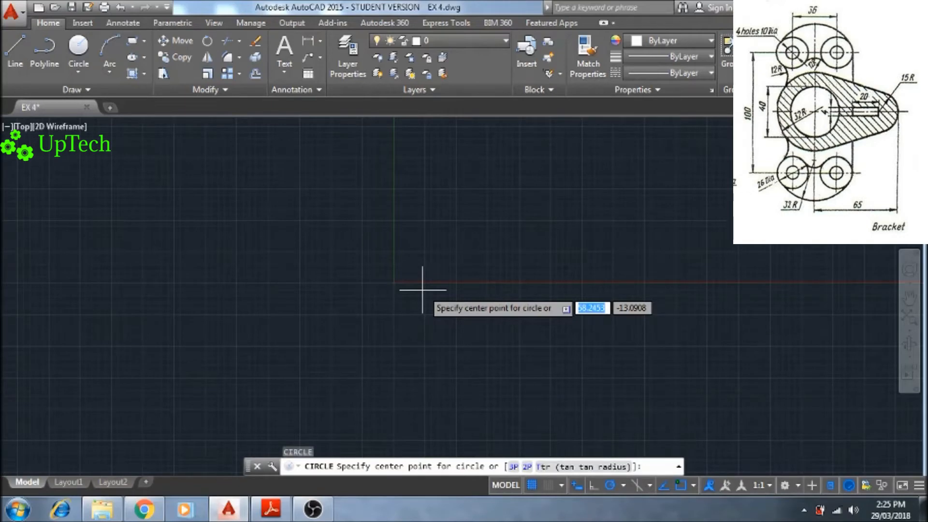
pyautogui.write('0')
pyautogui.press('Tab')
pyautogui.write('0')
pyautogui.press('Return')
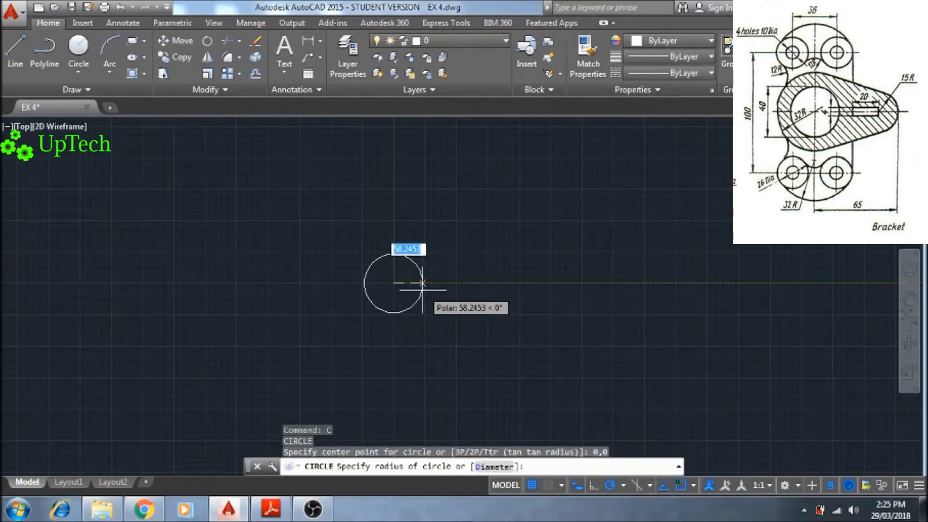
pyautogui.write('20')
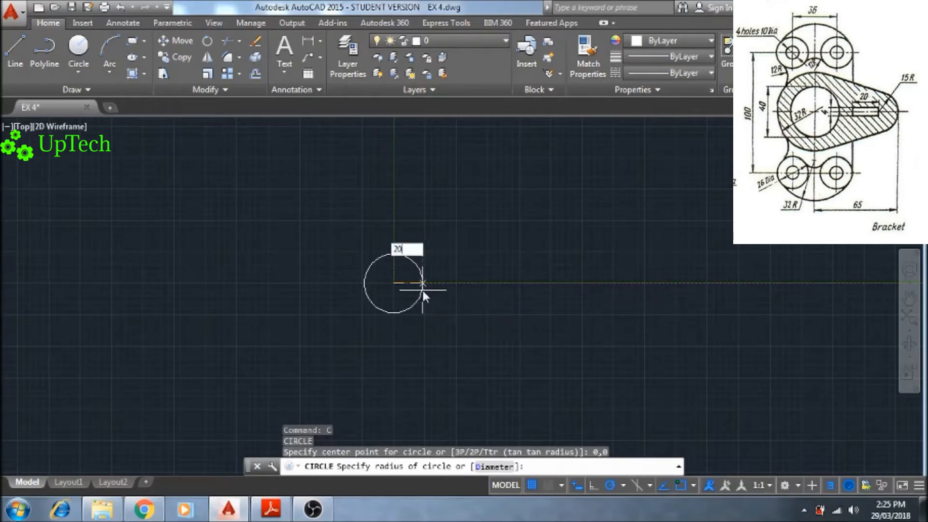
pyautogui.press('Return')
pyautogui.scroll(5, 410, 294)
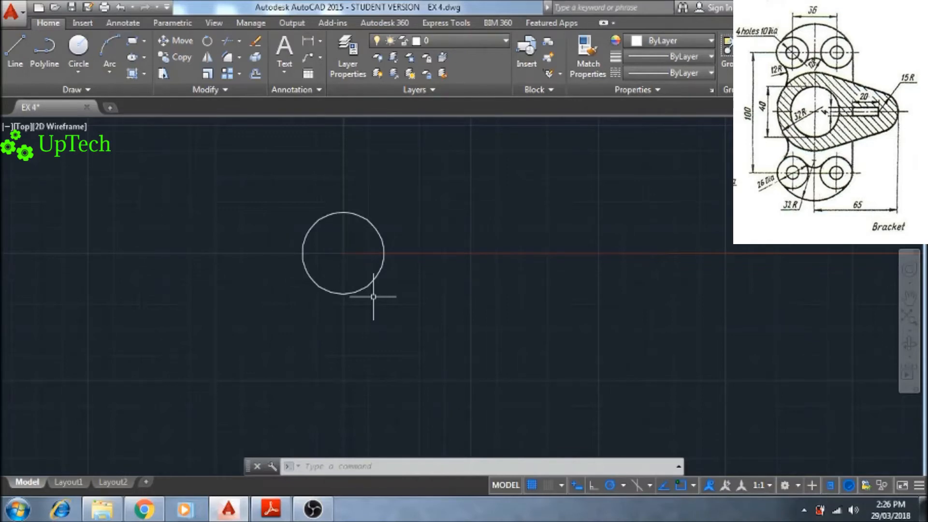
# - Draw a concentric outer circle of radius 32 centred at 0,0
pyautogui.press('Return')
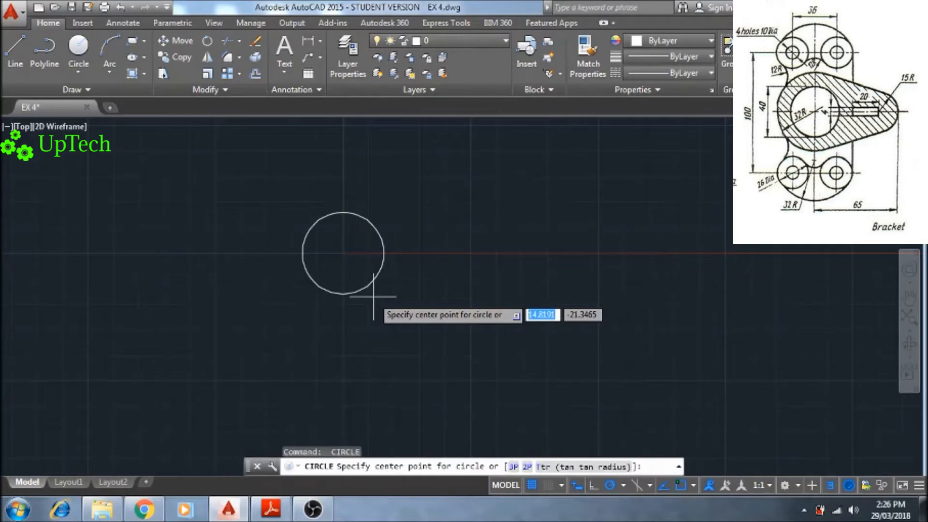
pyautogui.write('0')
pyautogui.press('Tab')
pyautogui.write('0')
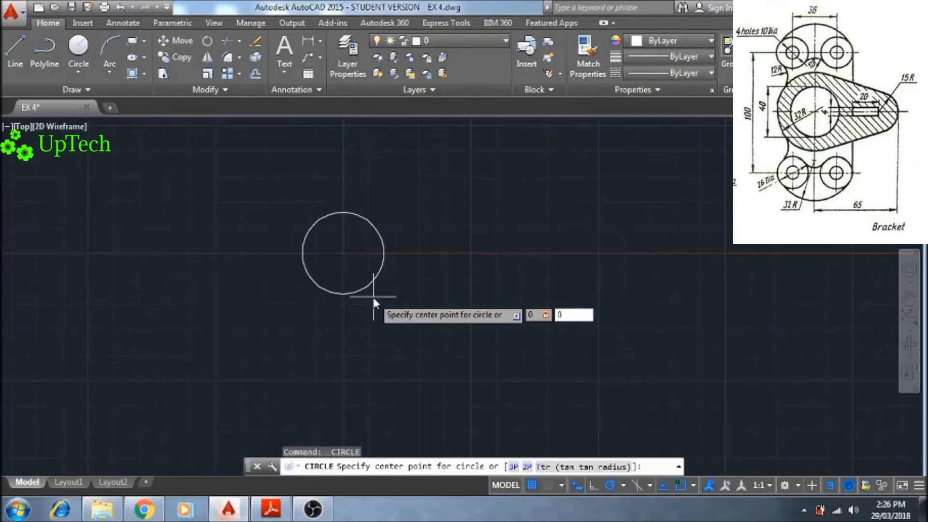
pyautogui.press('Return')
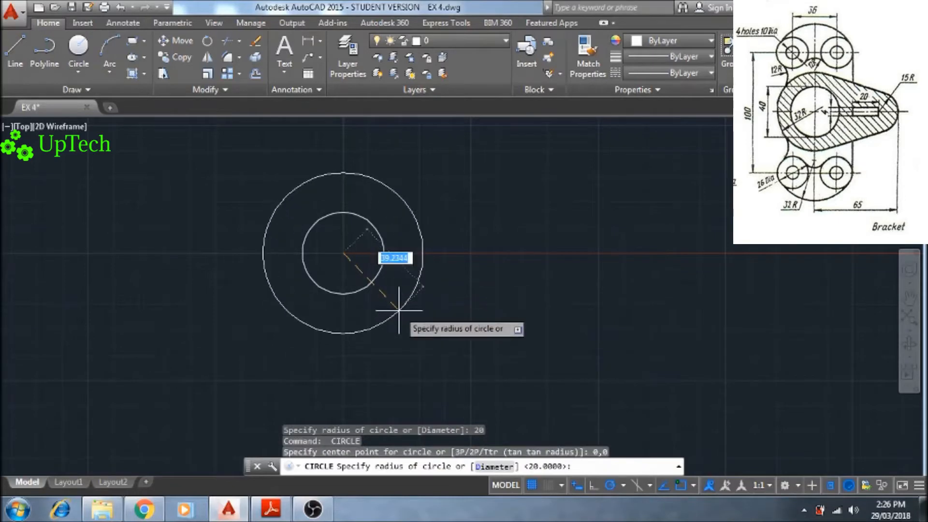
pyautogui.write('32')
pyautogui.press('Return')
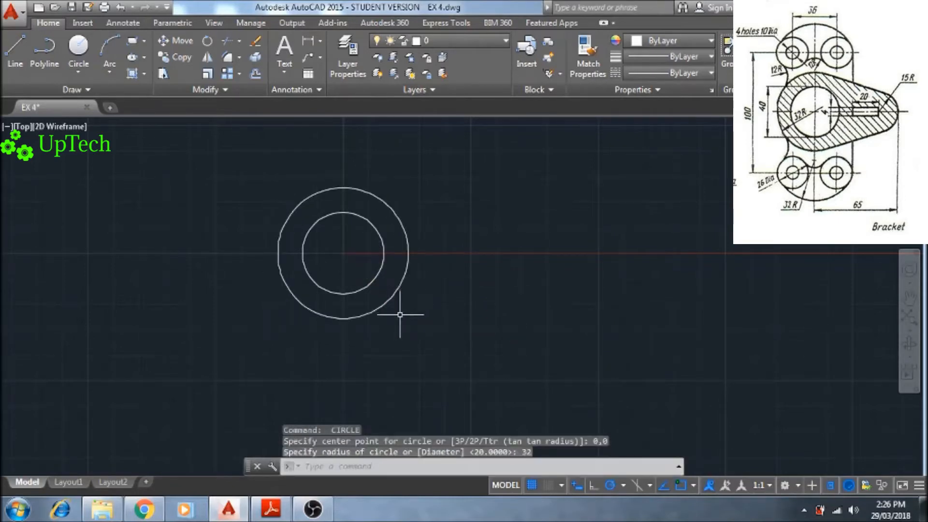
pyautogui.moveTo(400, 328); pyautogui.dragTo(414, 340, button='middle')
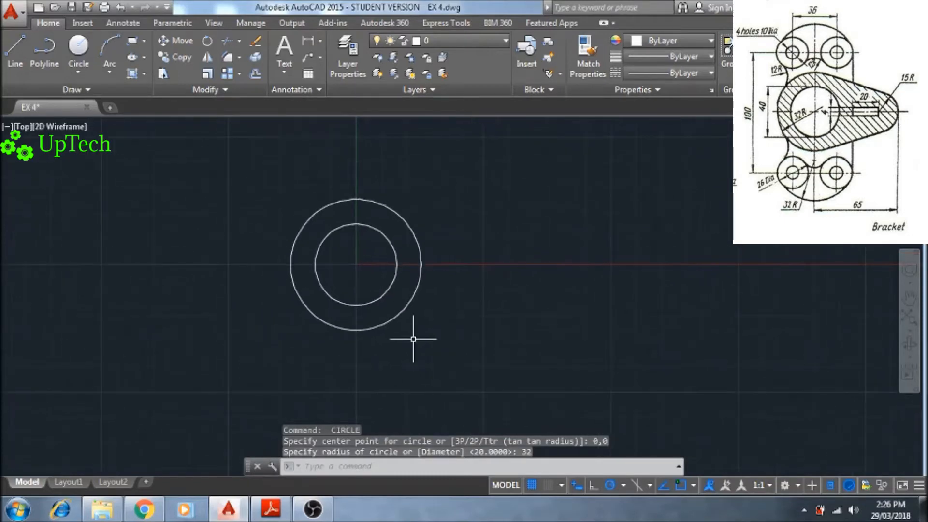
# - Make the center layer current and draw a vertical centerline through the circles' centre, extending well above and below the outer circle
pyautogui.click(453, 43)
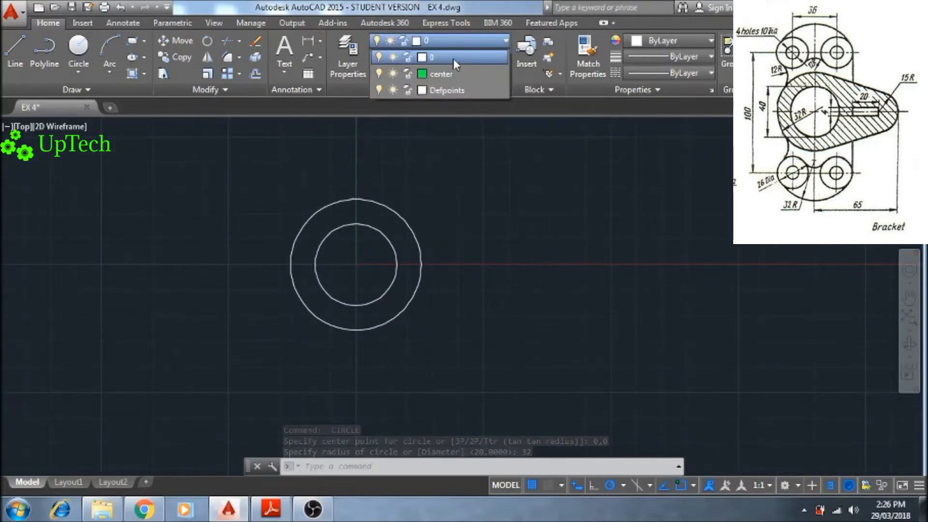
pyautogui.click(454, 80)
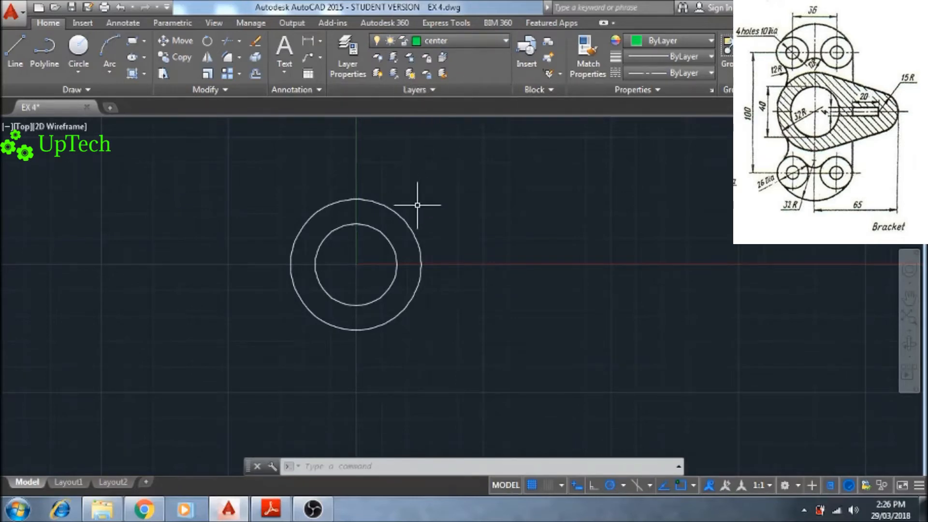
pyautogui.write('L')
pyautogui.press('Return')
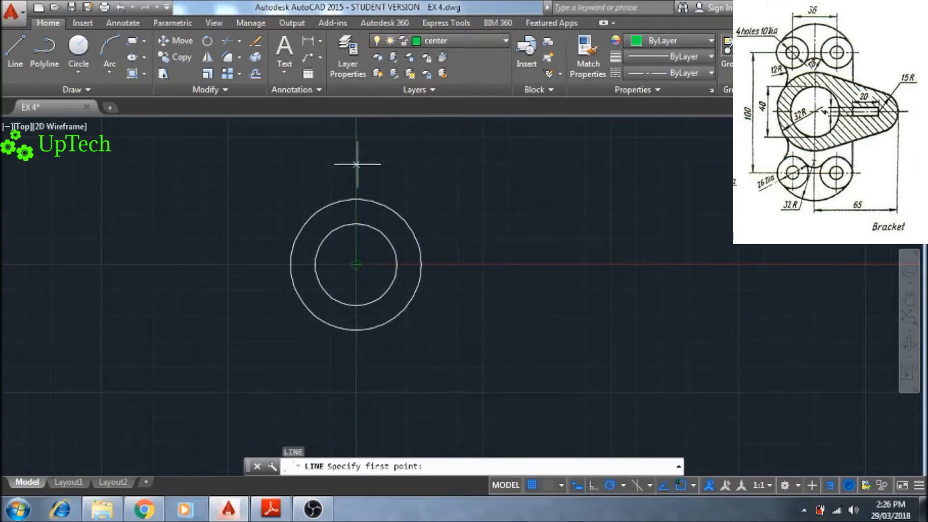
pyautogui.click(356, 124)
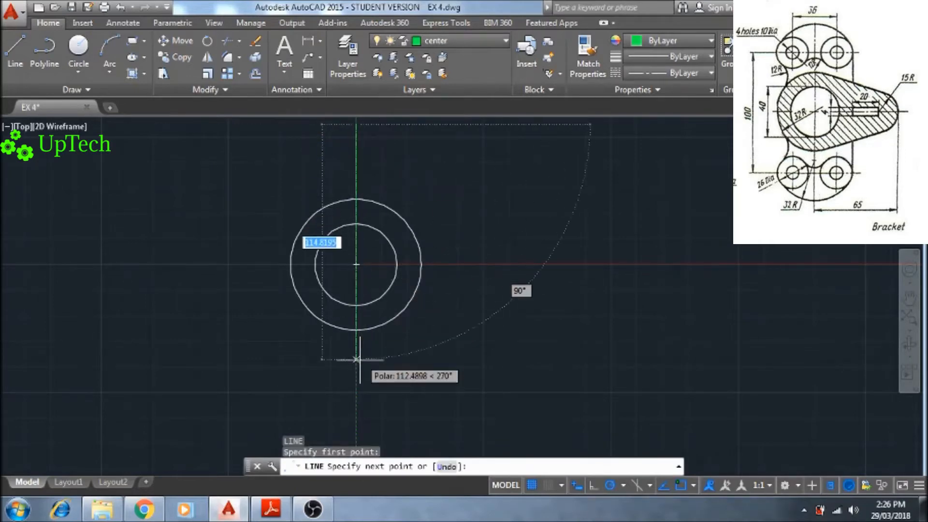
pyautogui.click(356, 423)
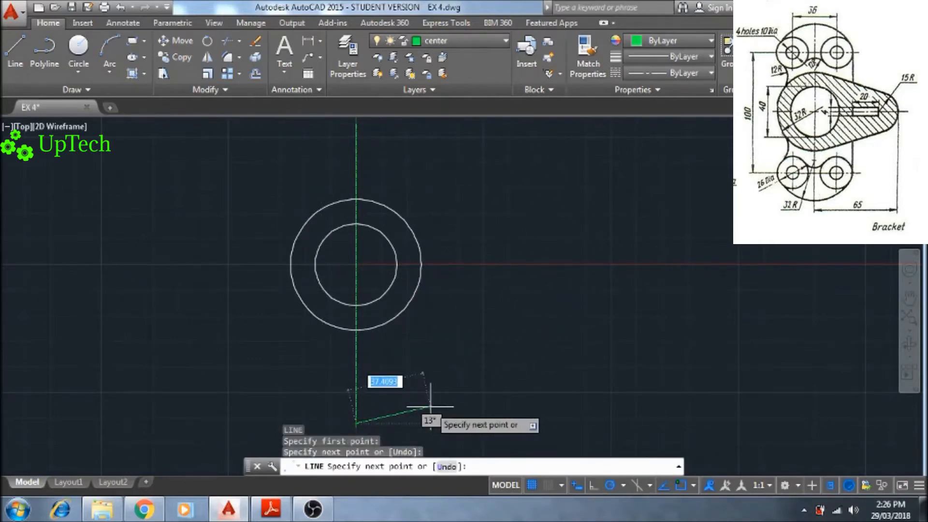
pyautogui.press('Escape')
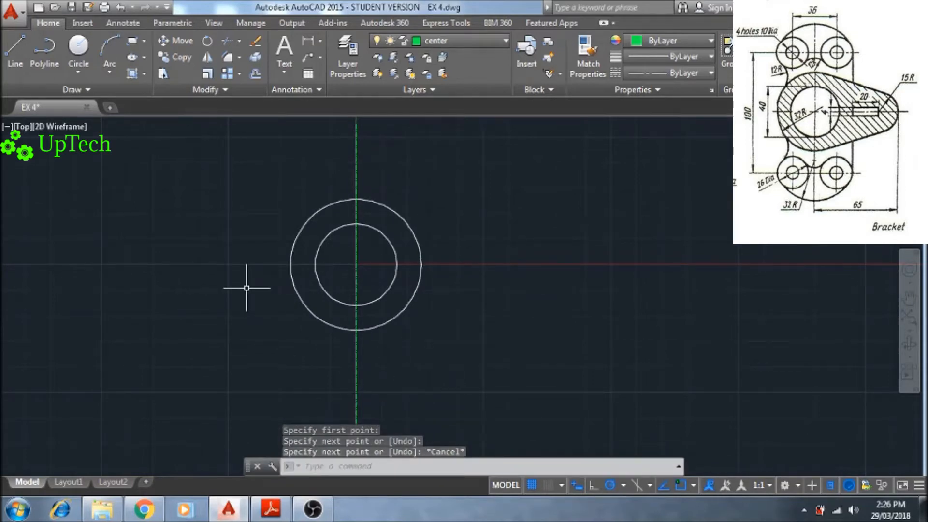
# - Draw a horizontal centerline through the circles' centre, extending well past both sides of the outer circle
pyautogui.press('space')
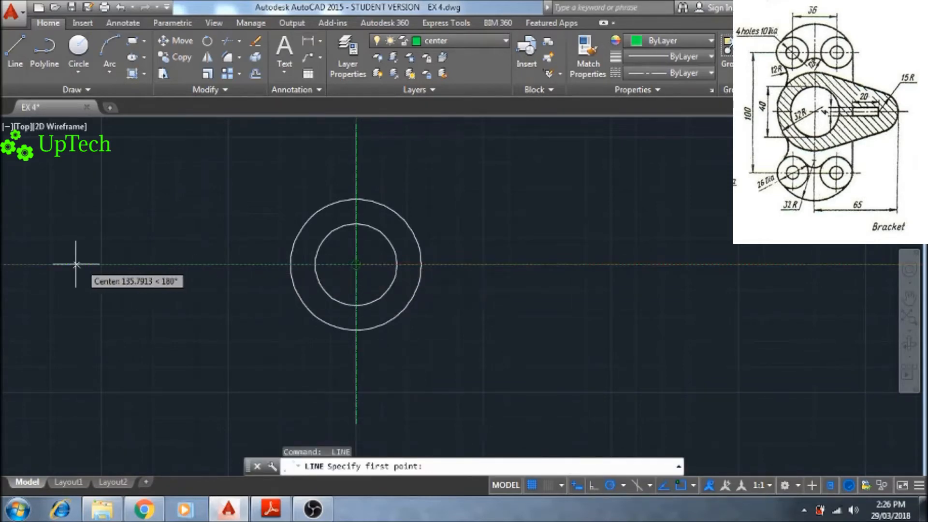
pyautogui.click(62, 264)
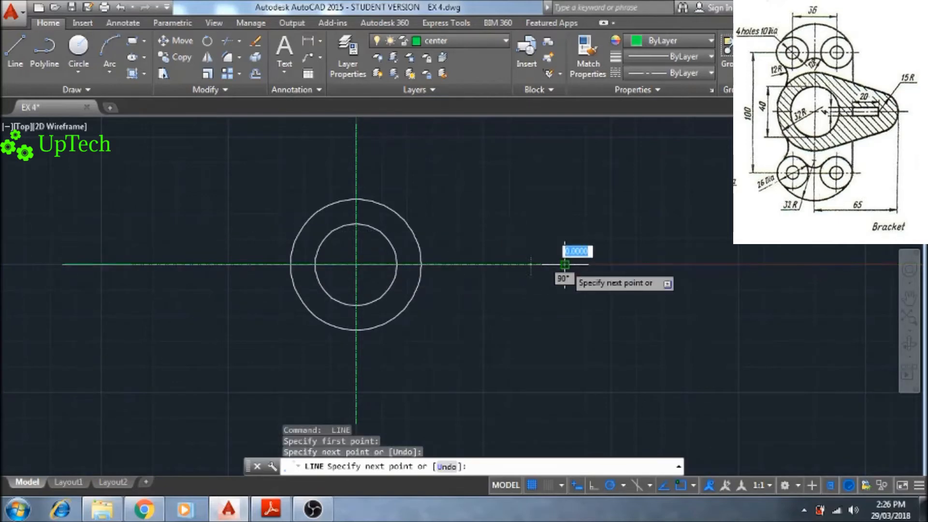
pyautogui.press('Escape')
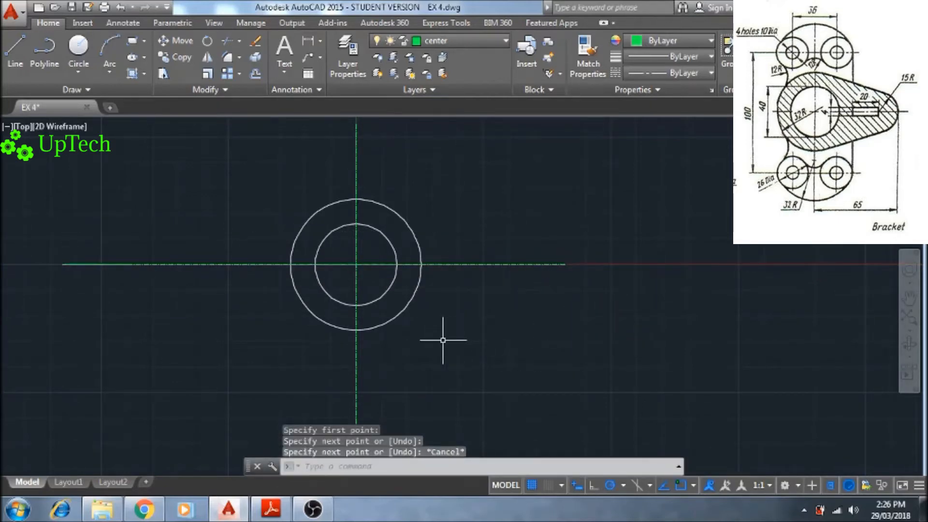
# - Offset the vertical centerline by 18 to both its right and left sides
pyautogui.write('o')
pyautogui.press('Return')
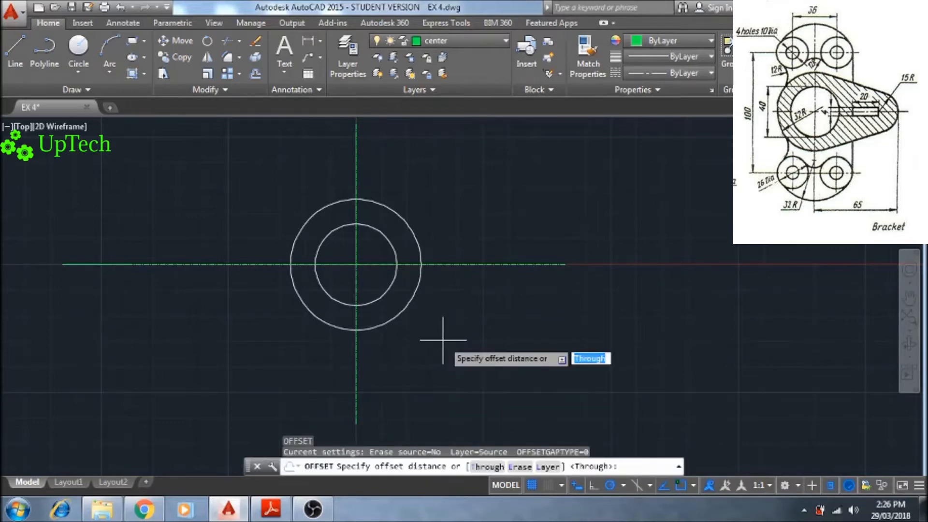
pyautogui.write('18')
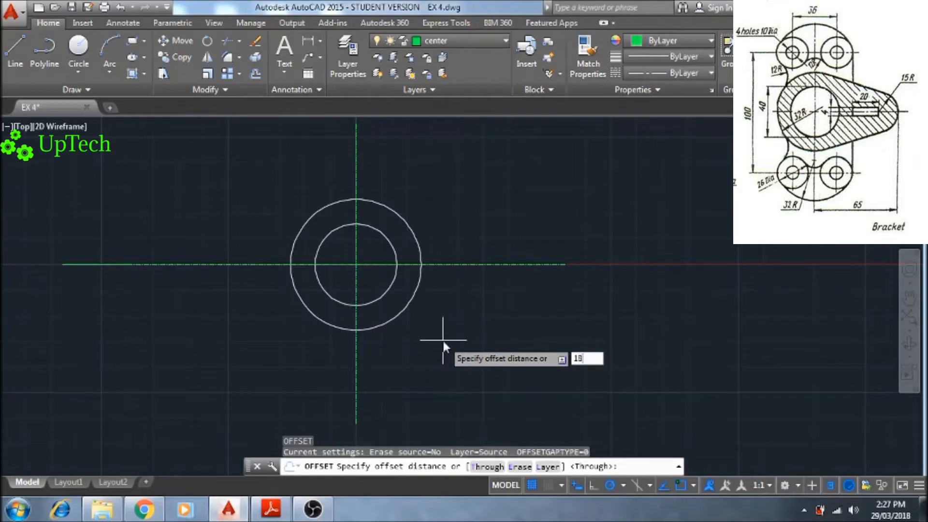
pyautogui.press('Return')
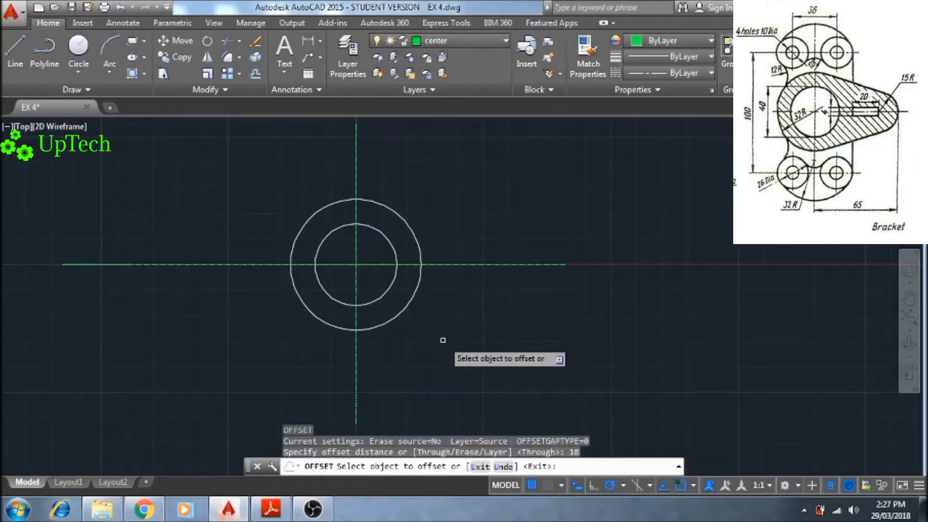
pyautogui.click(356, 351)
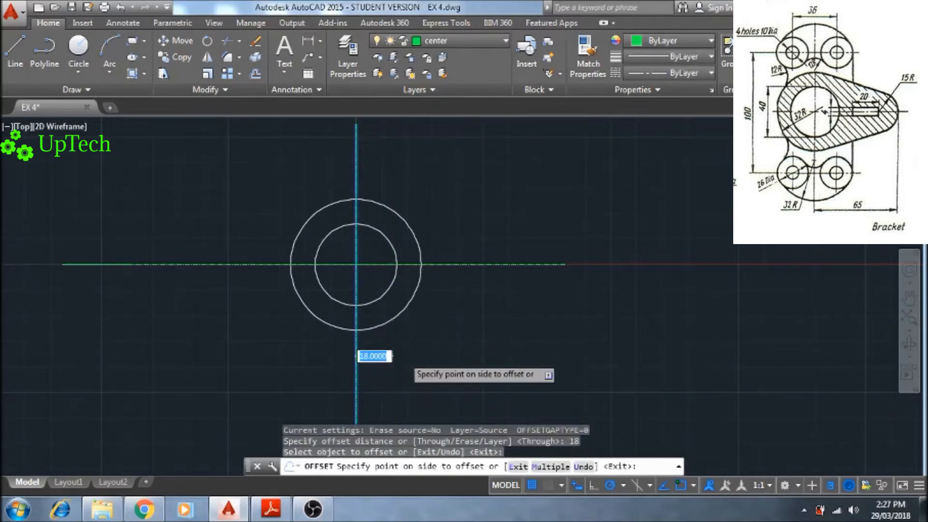
pyautogui.click(396, 355)
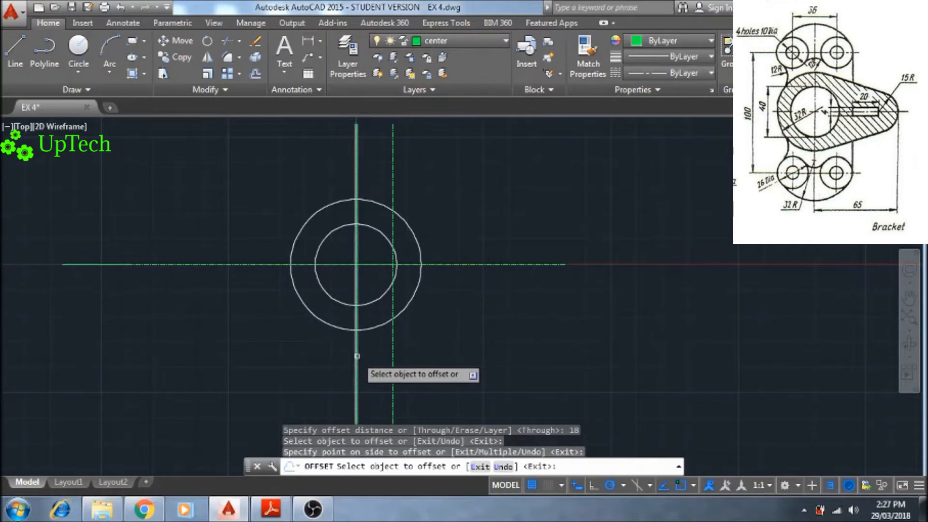
pyautogui.click(357, 356)
pyautogui.click(301, 357)
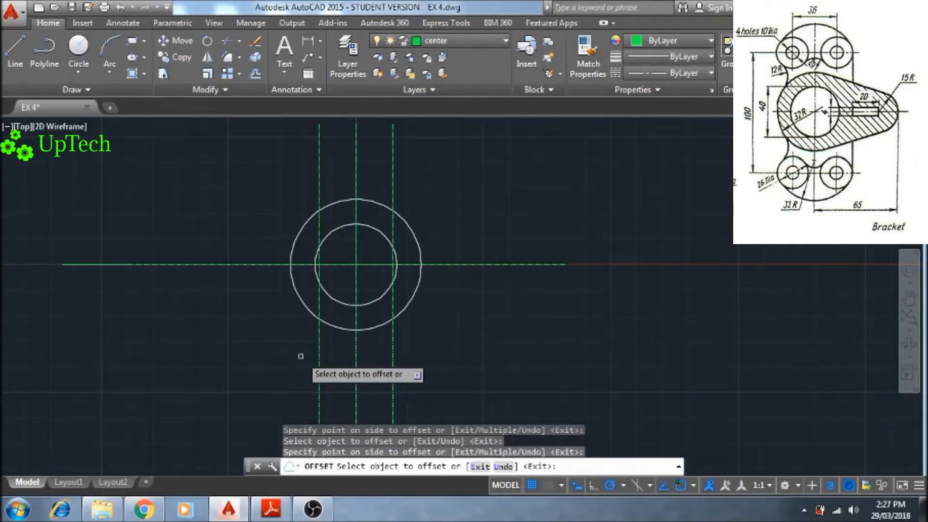
pyautogui.press('Escape')
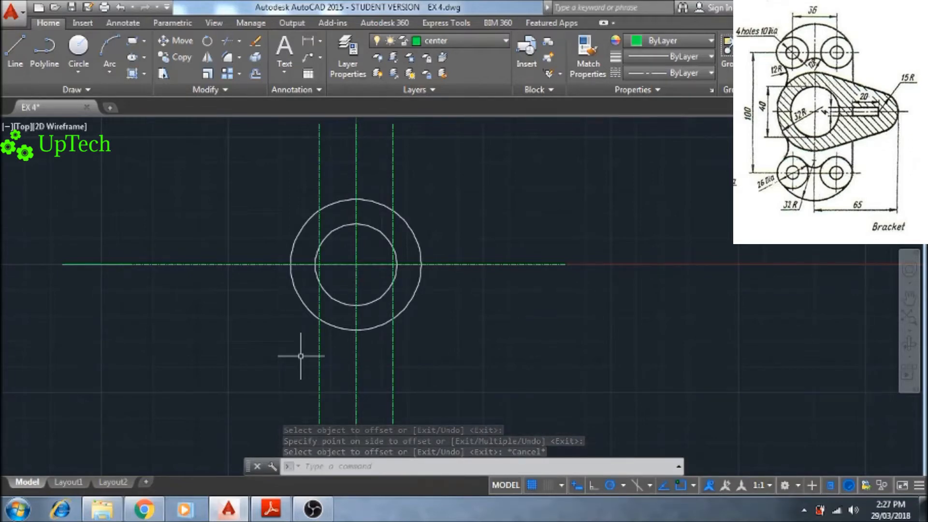
# - Offset the horizontal centerline through the central circles by 50, once above and once below
pyautogui.press('Return')
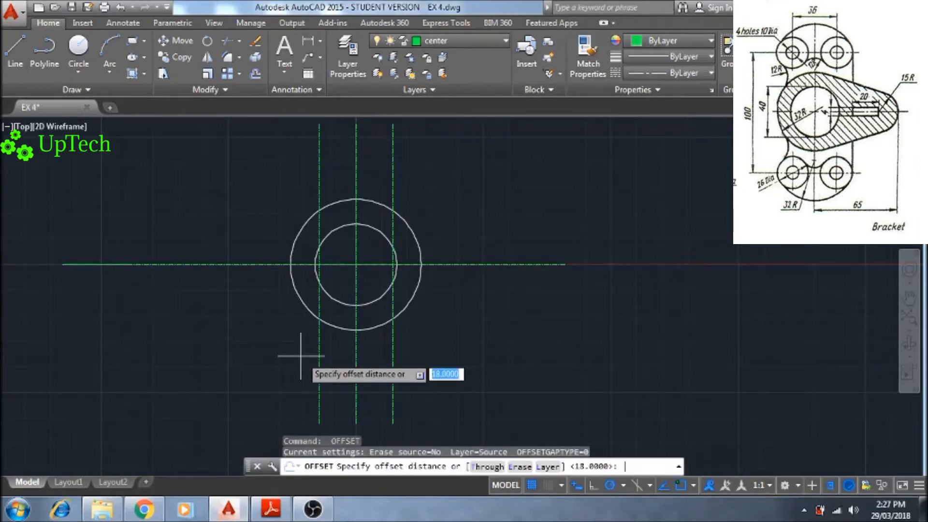
pyautogui.write('50')
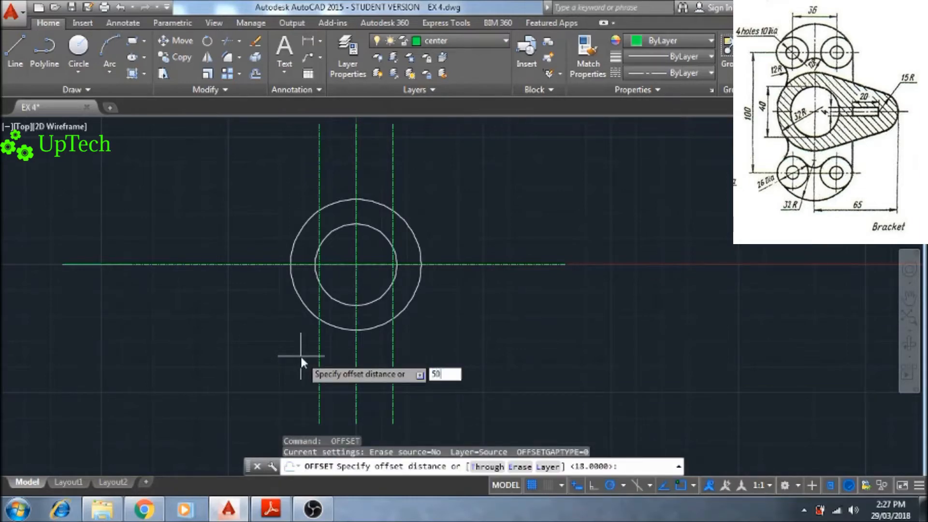
pyautogui.press('Return')
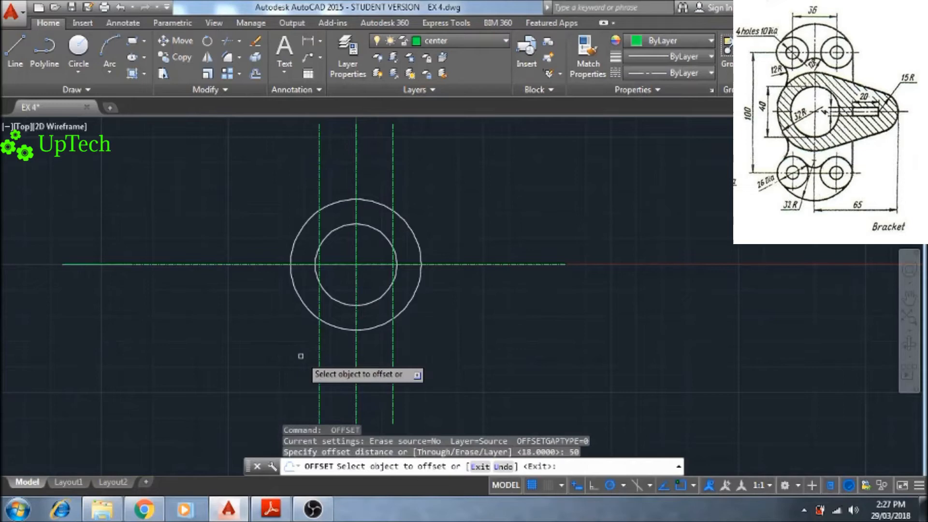
pyautogui.click(274, 264)
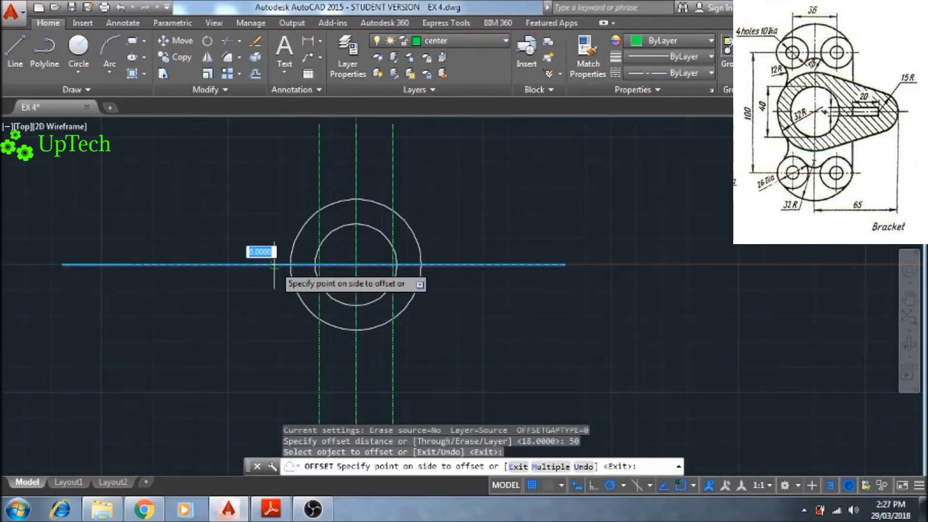
pyautogui.click(274, 201)
pyautogui.click(274, 265)
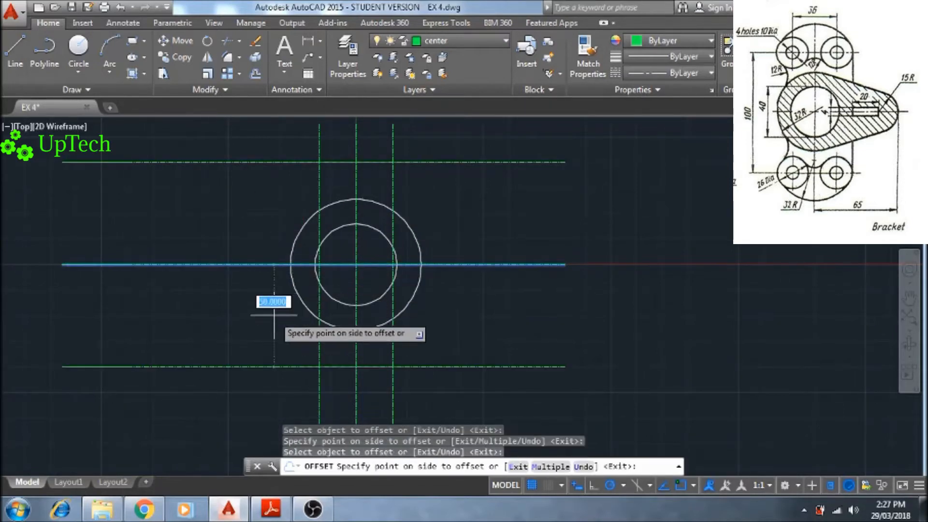
pyautogui.click(273, 344)
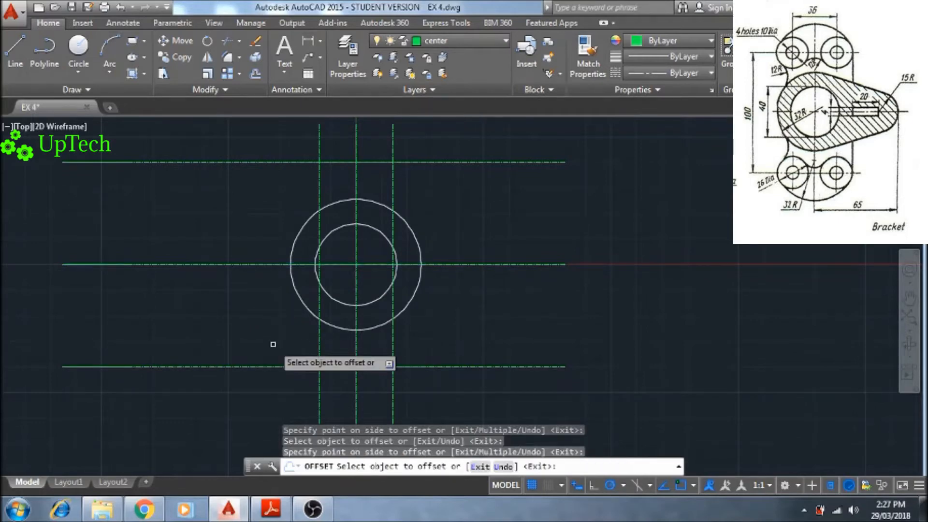
pyautogui.press('Escape')
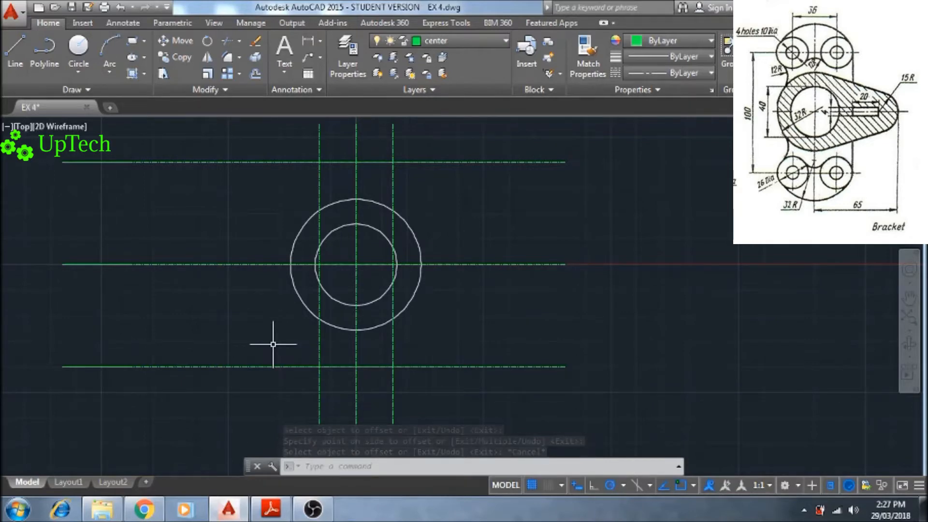
# - Offset the central vertical centerline by 50 to its right side
pyautogui.press('Return')
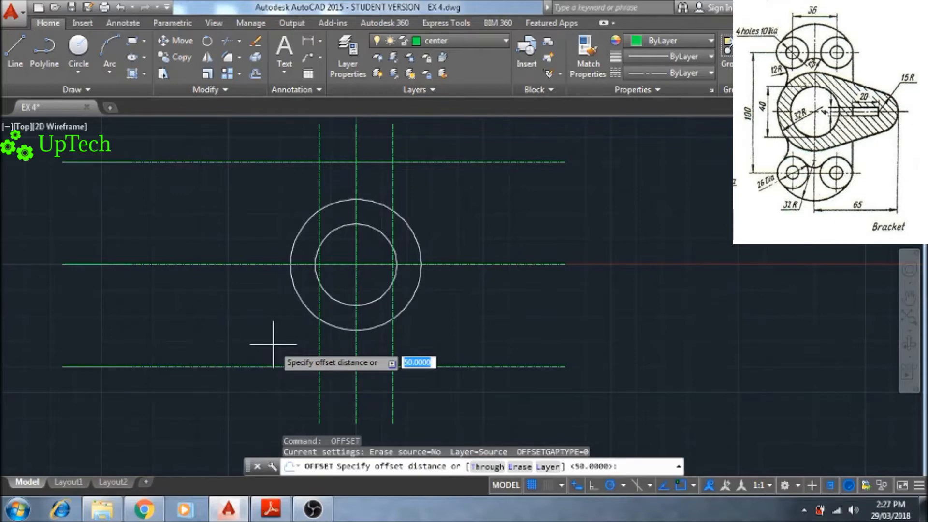
pyautogui.write('50')
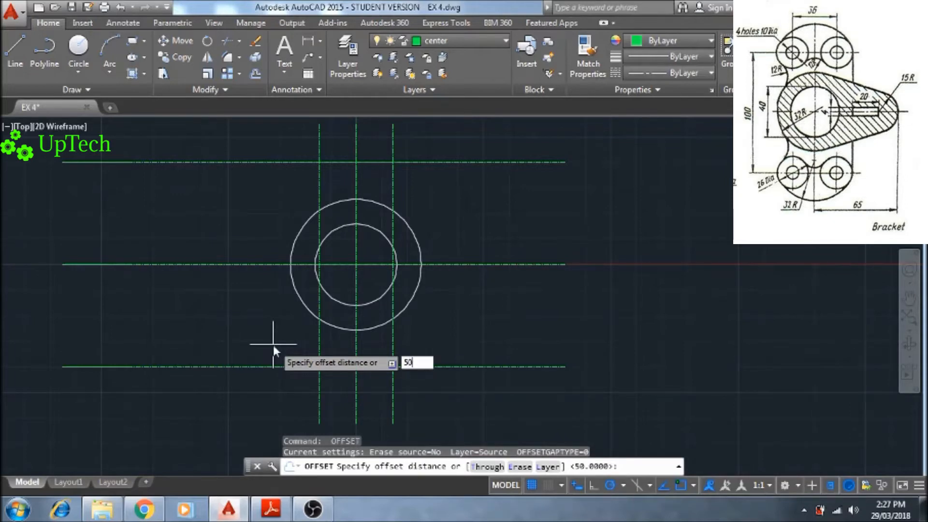
pyautogui.press('Return')
pyautogui.click(356, 277)
pyautogui.click(450, 276)
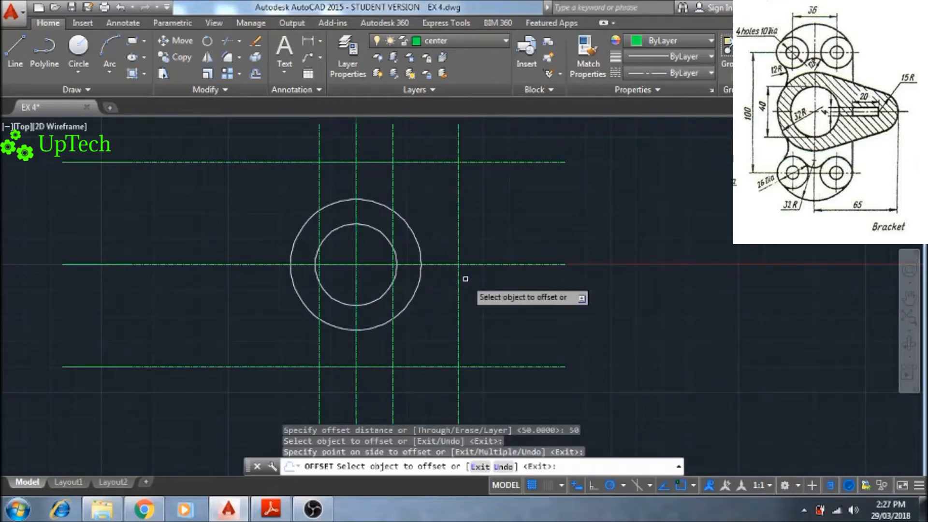
pyautogui.press('Escape')
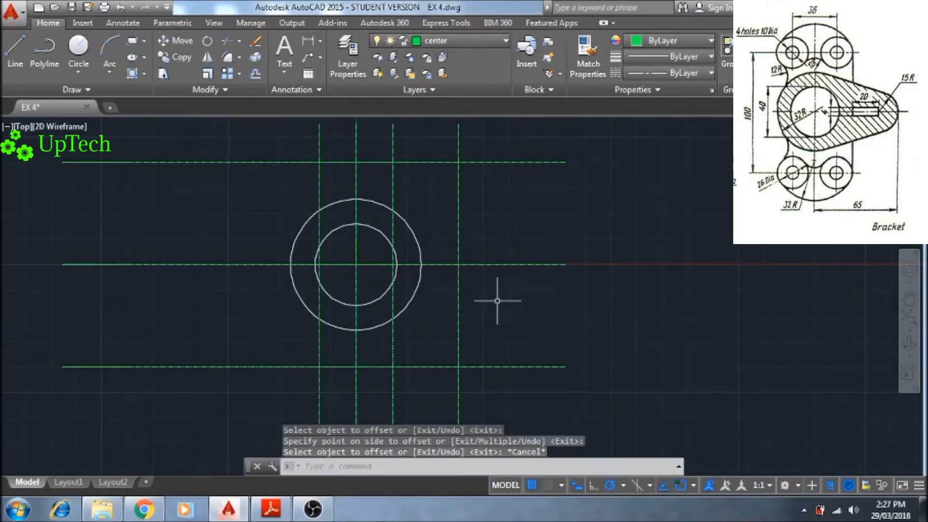
# - Make layer 0 current and draw a circle of radius 5 where the upper horizontal centerline crosses the vertical centerline 18 right of centre
pyautogui.click(471, 41)
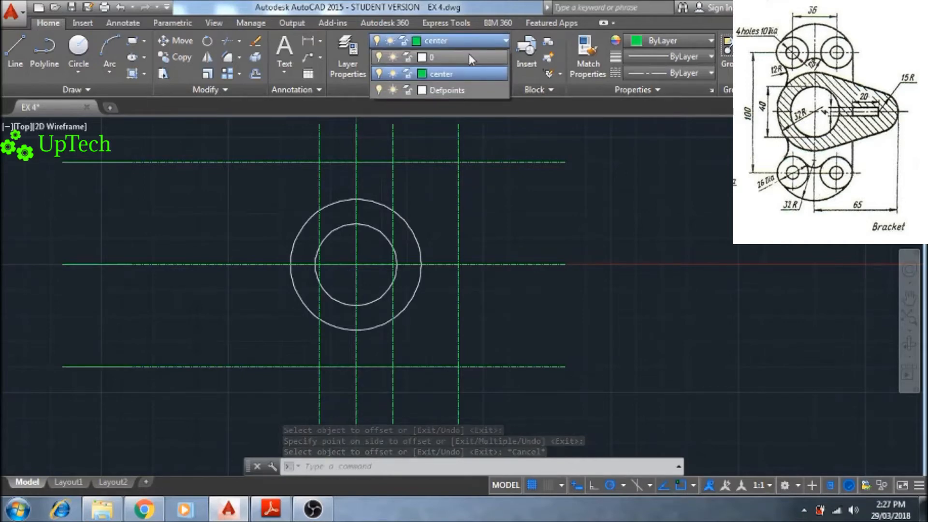
pyautogui.click(469, 58)
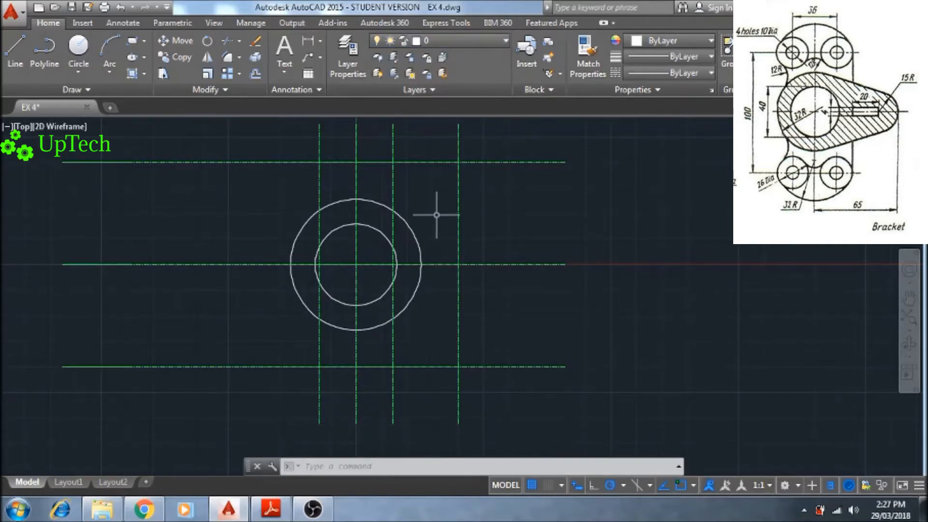
pyautogui.write('c')
pyautogui.press('Return')
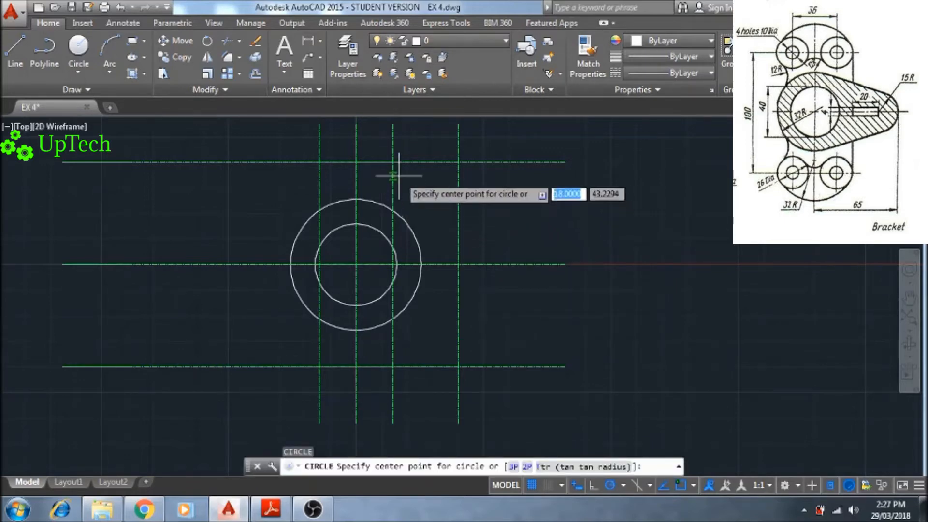
pyautogui.click(392, 162)
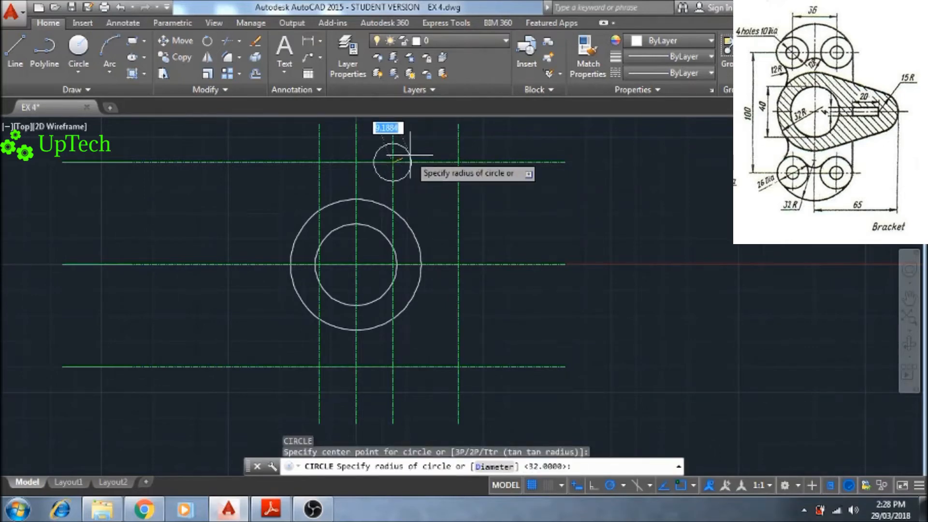
pyautogui.write('5')
pyautogui.press('Return')
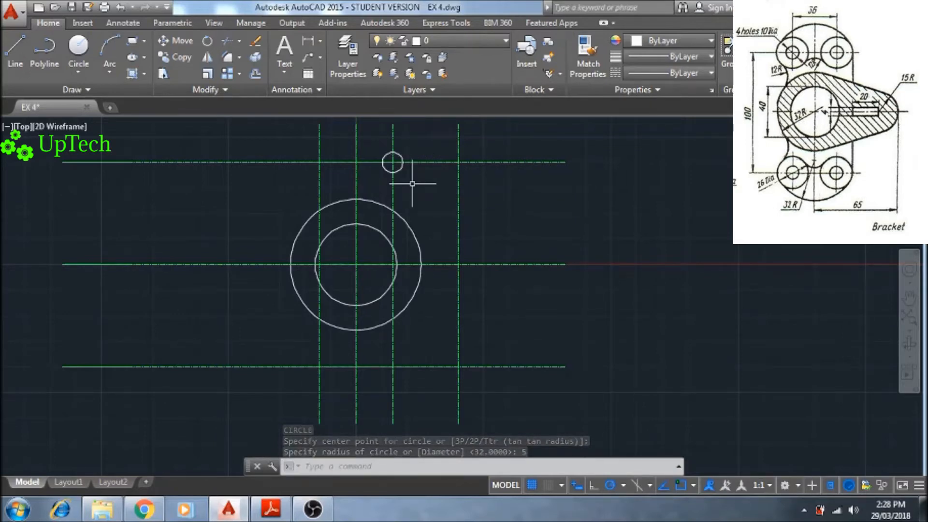
# - Draw a circle of radius 5 where the upper horizontal centerline crosses the vertical centerline left of the central one
pyautogui.press('Return')
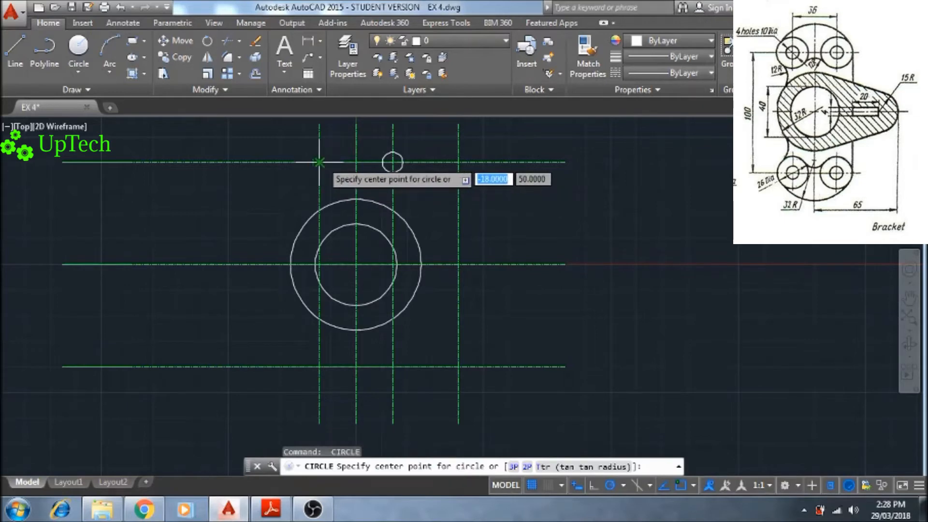
pyautogui.scroll(8, 319, 162)
pyautogui.click(290, 173)
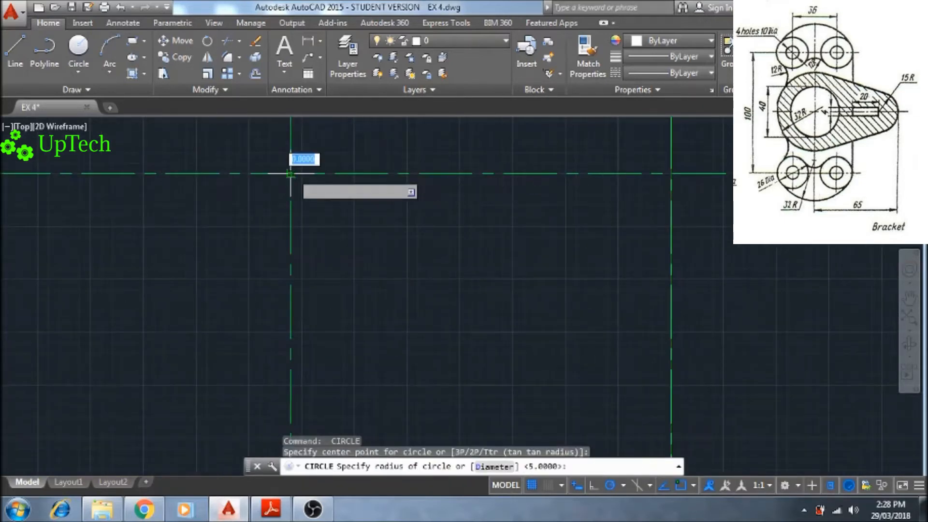
pyautogui.scroll(-3, 310, 167)
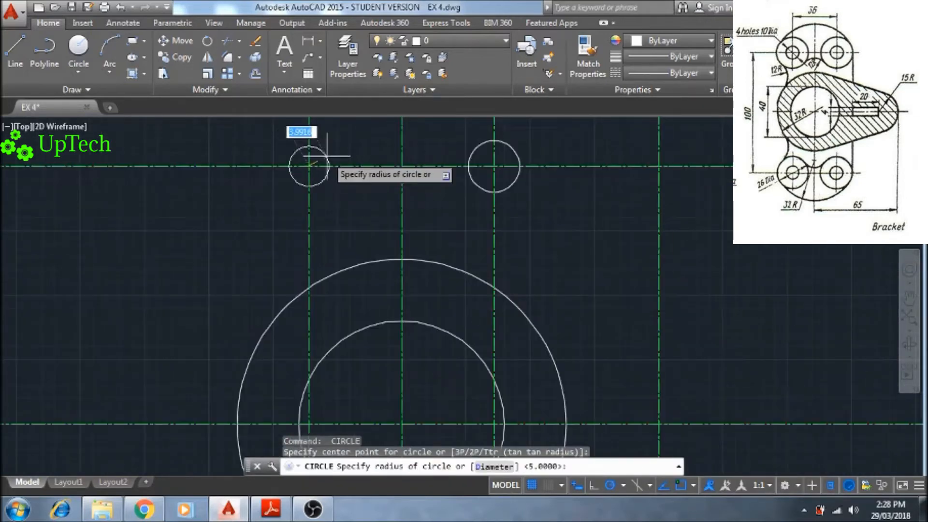
pyautogui.write('5')
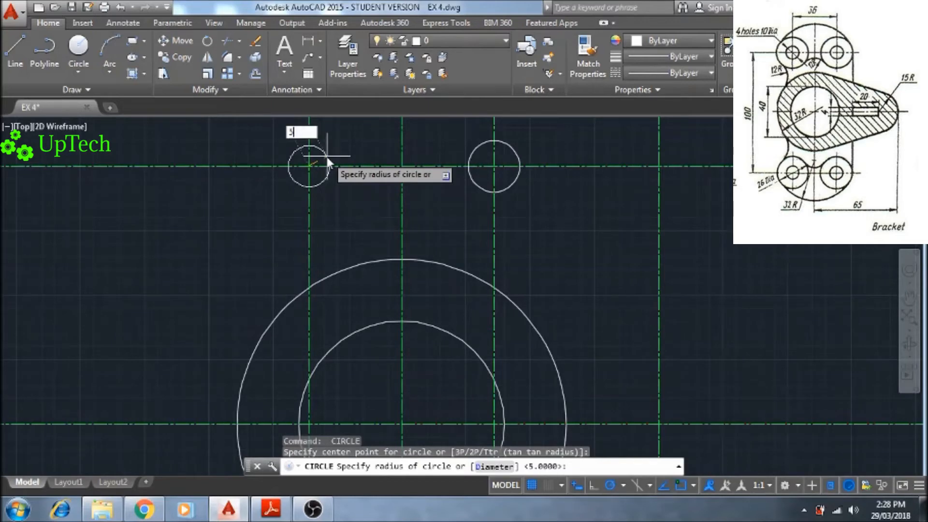
pyautogui.press('Return')
pyautogui.scroll(2, 322, 154)
pyautogui.scroll(-4, 329, 155)
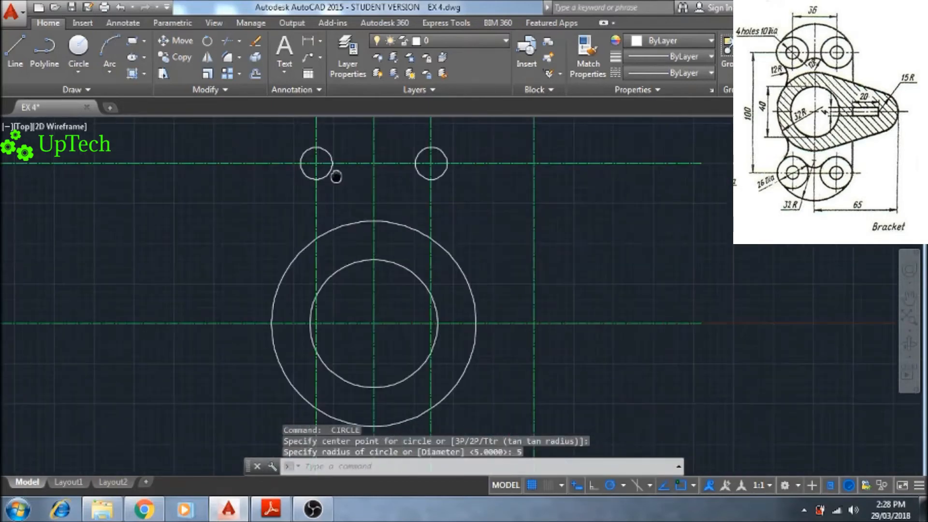
pyautogui.scroll(-2, 337, 176)
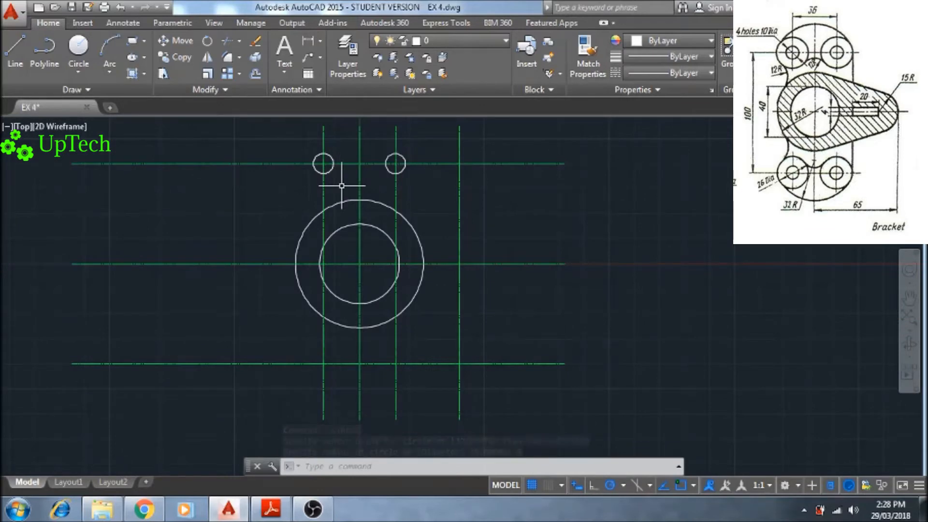
# - Draw a concentric circle of radius 13 around each of the two upper small circles
pyautogui.press('Return')
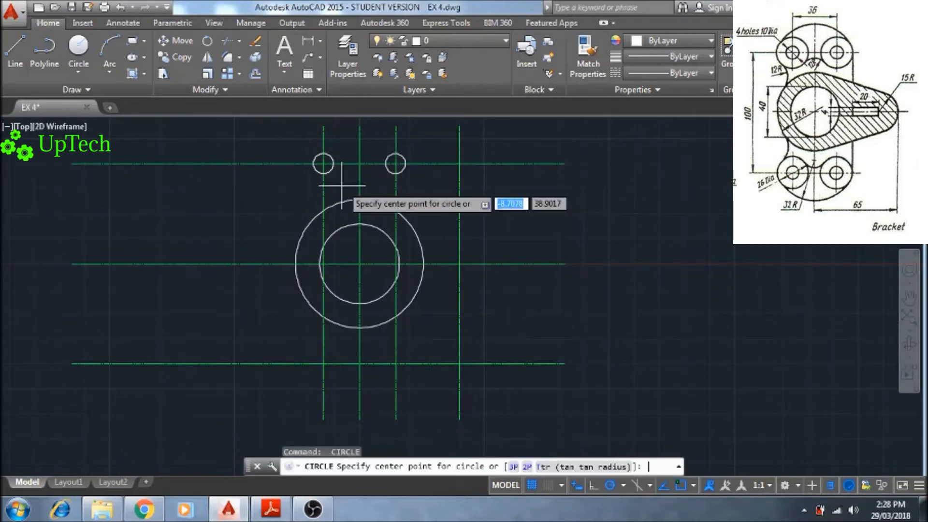
pyautogui.click(323, 163)
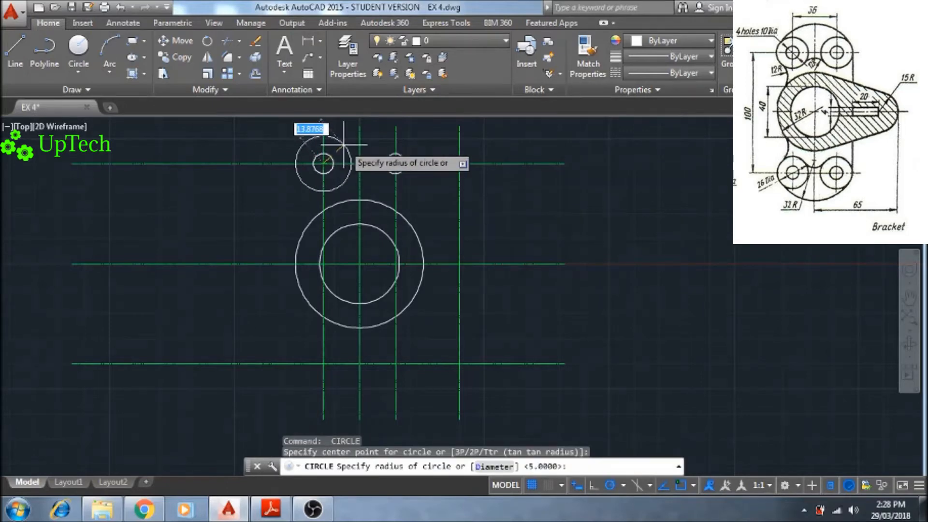
pyautogui.press('Return')
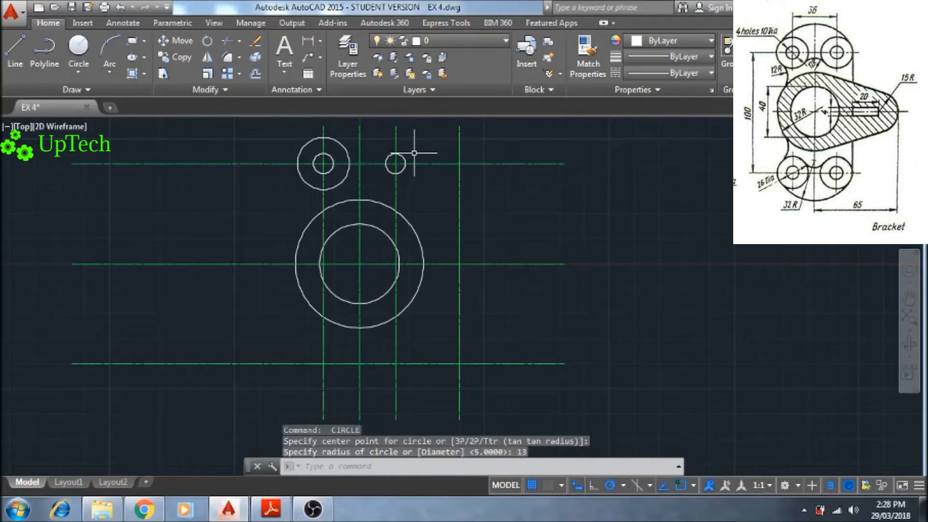
pyautogui.press('Return')
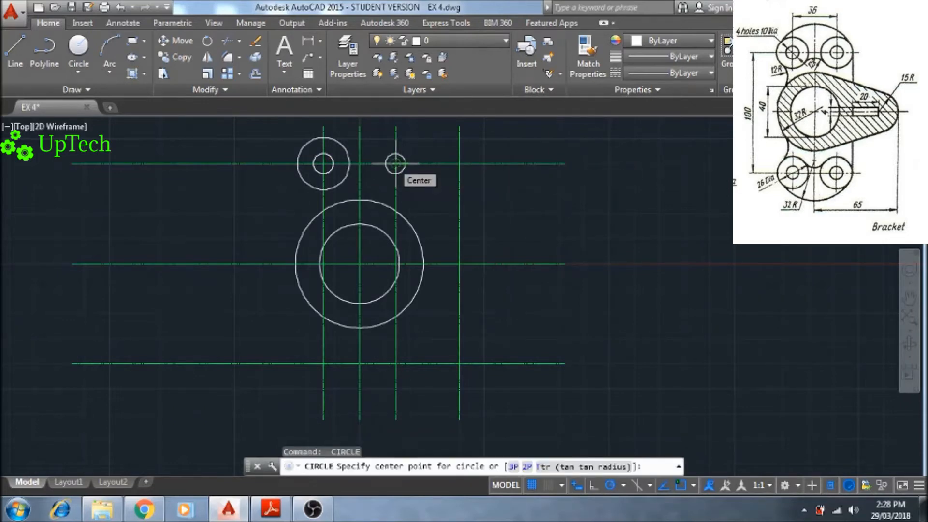
pyautogui.click(395, 163)
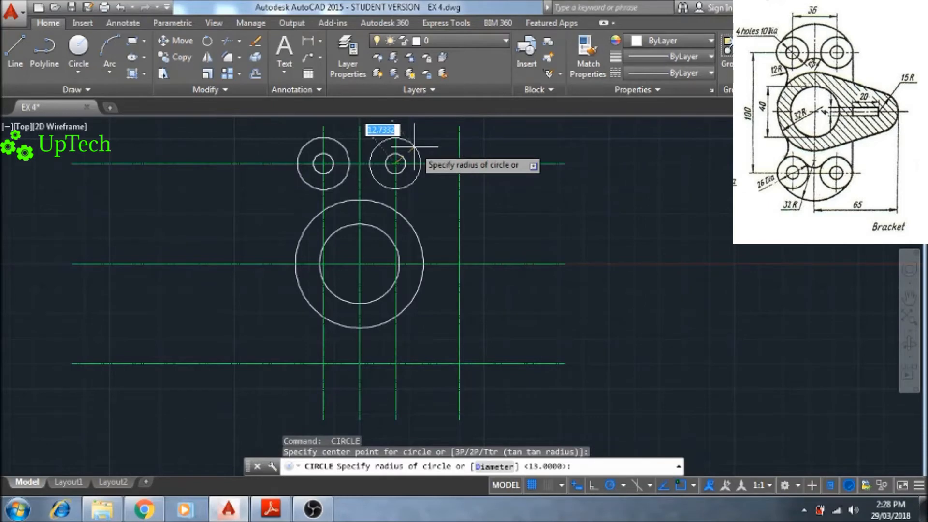
pyautogui.write('13')
pyautogui.press('Return')
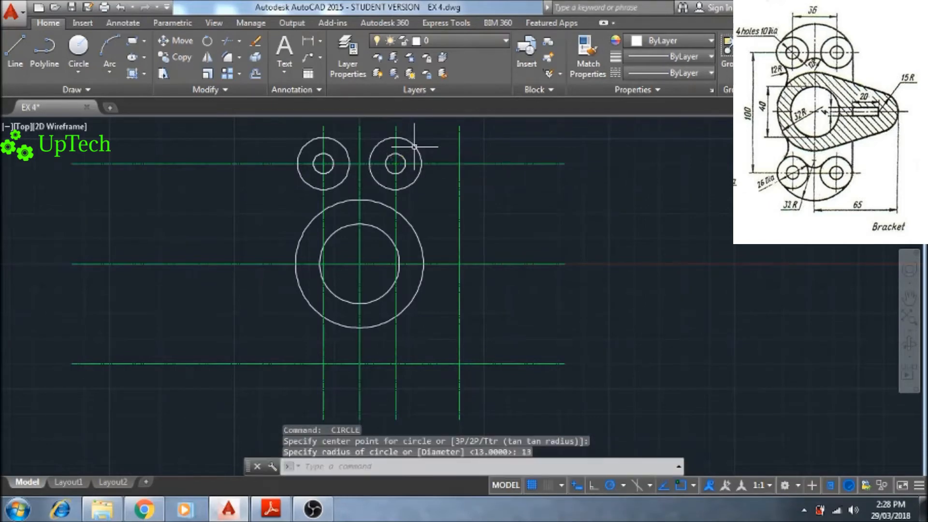
# - Draw a tangent-tangent-radius circle of radius 32 touching the outer edges of the two upper radius 13 circles
pyautogui.moveTo(431, 200); pyautogui.dragTo(433, 210, button='middle')
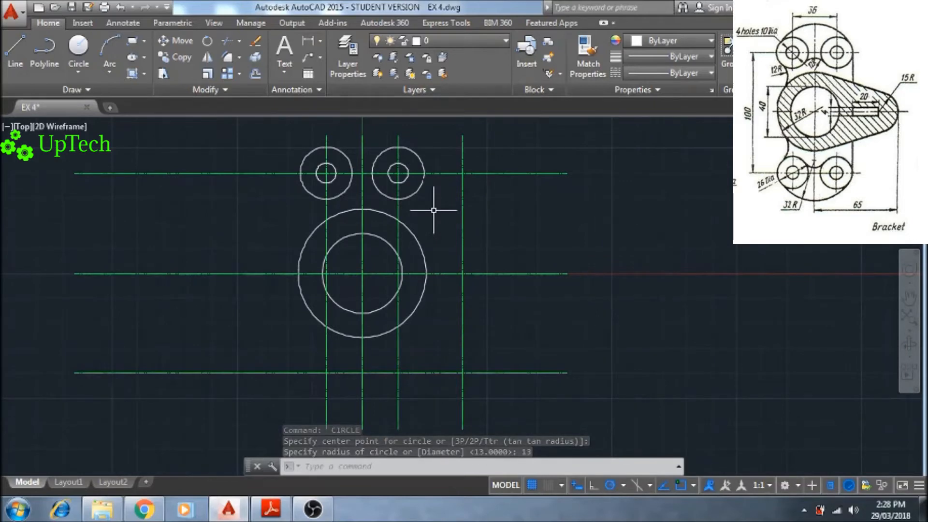
pyautogui.press('Return')
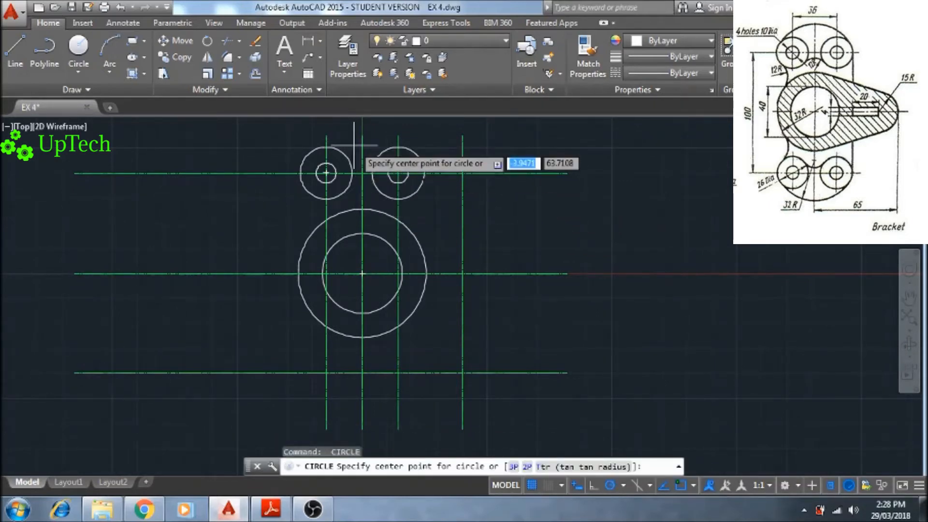
pyautogui.write('ttr')
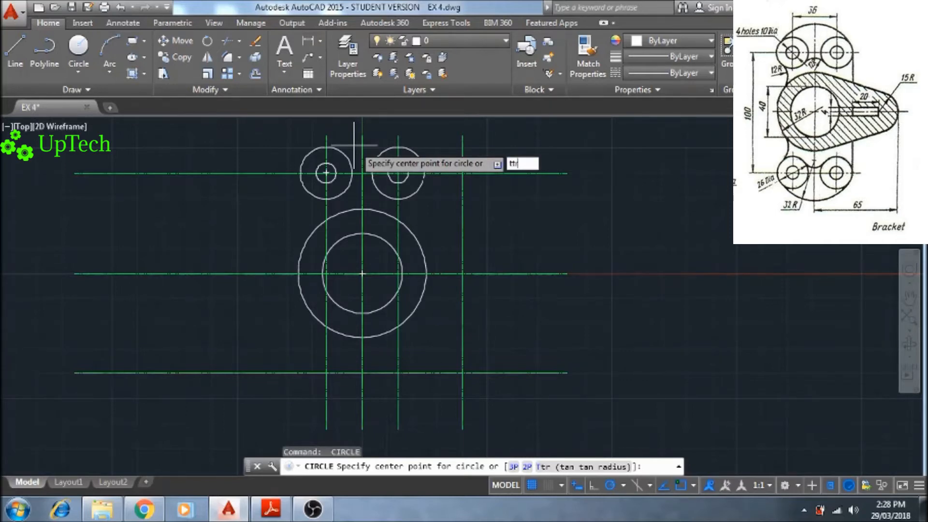
pyautogui.press('Return')
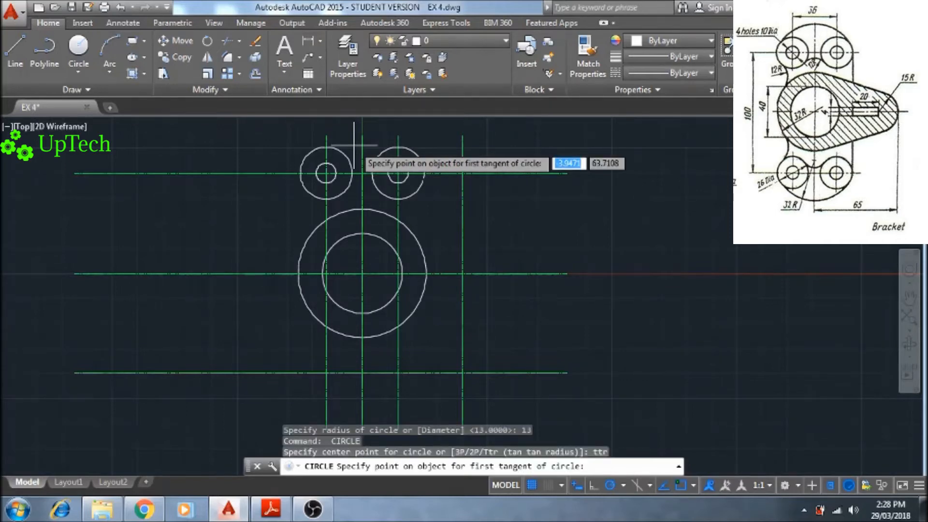
pyautogui.click(312, 149)
pyautogui.click(399, 144)
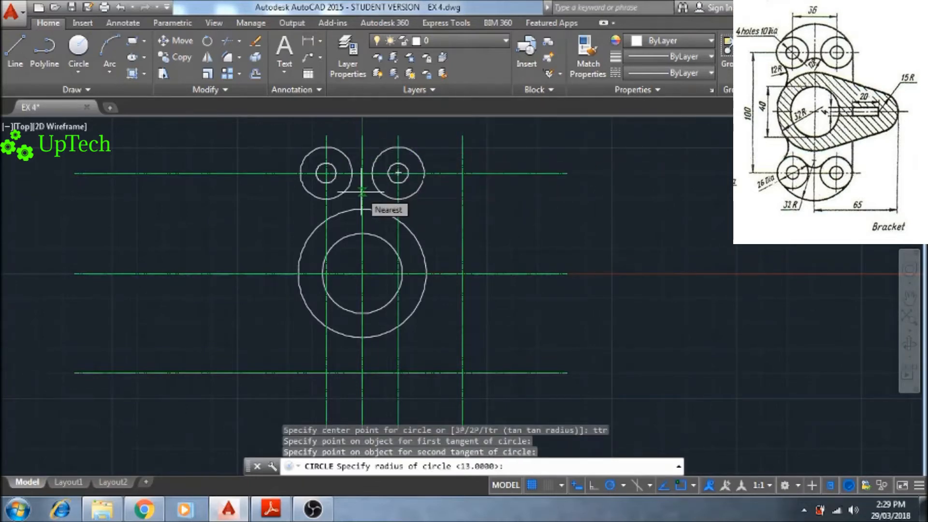
pyautogui.write('32')
pyautogui.press('Return')
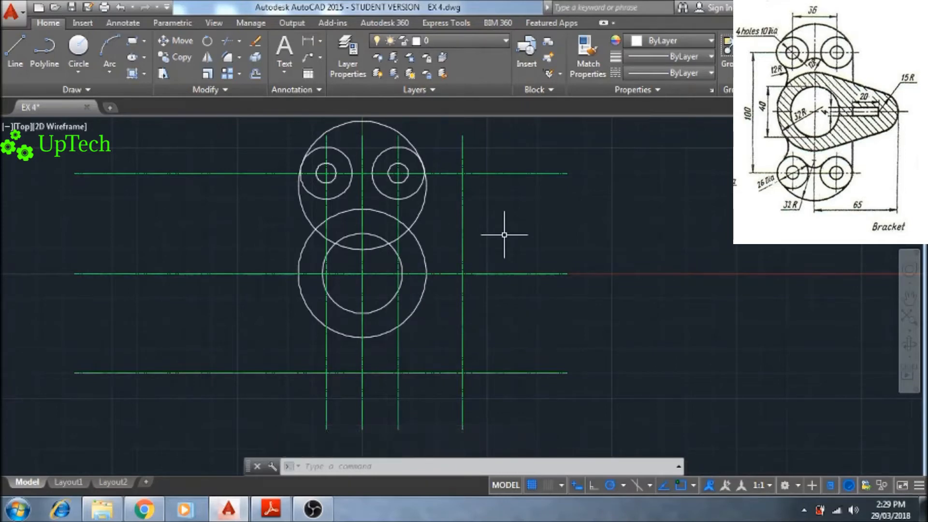
# - Draw a tangent-tangent-radius circle of radius 12 touching the lower inner sides of the two upper radius 13 circles
pyautogui.press('Return')
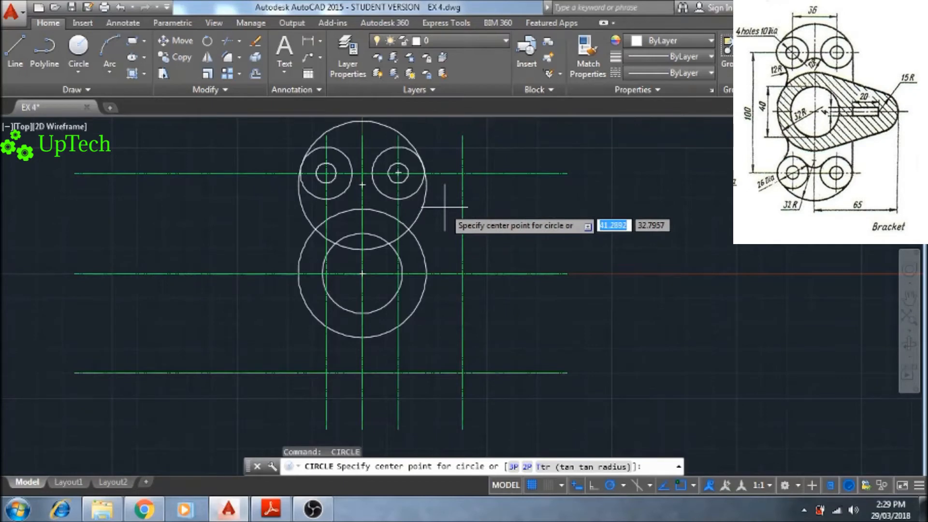
pyautogui.write('ttr')
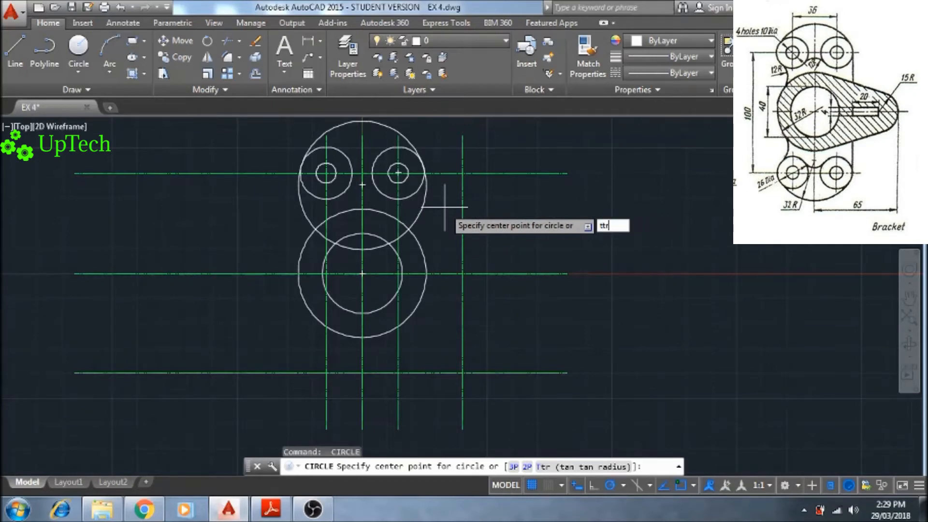
pyautogui.press('Return')
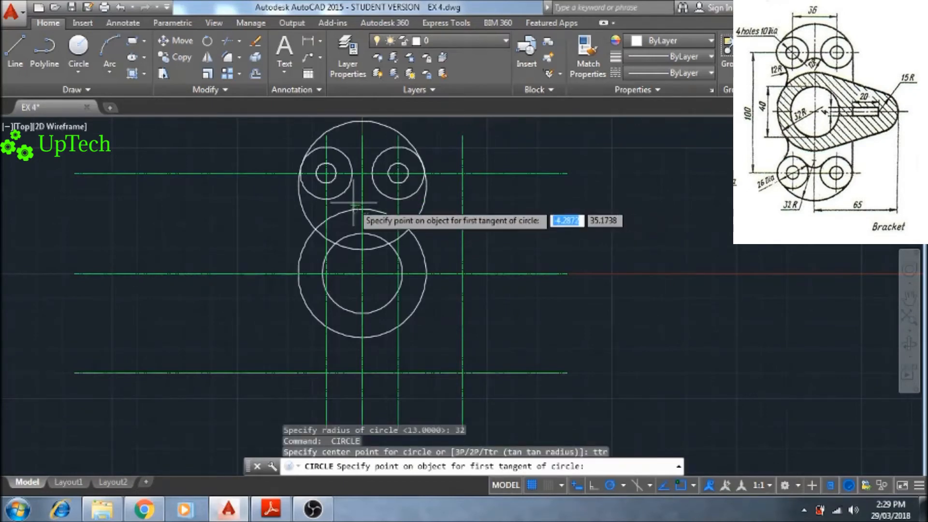
pyautogui.click(344, 194)
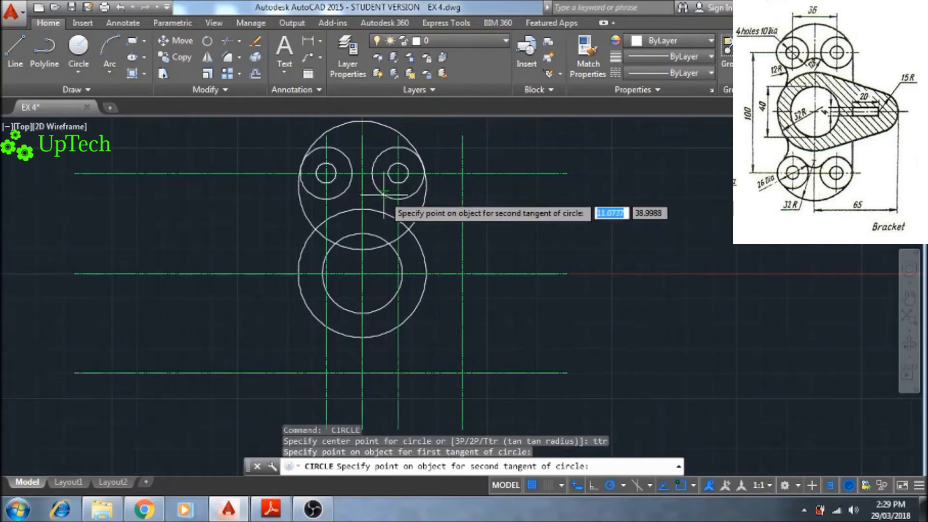
pyautogui.click(377, 193)
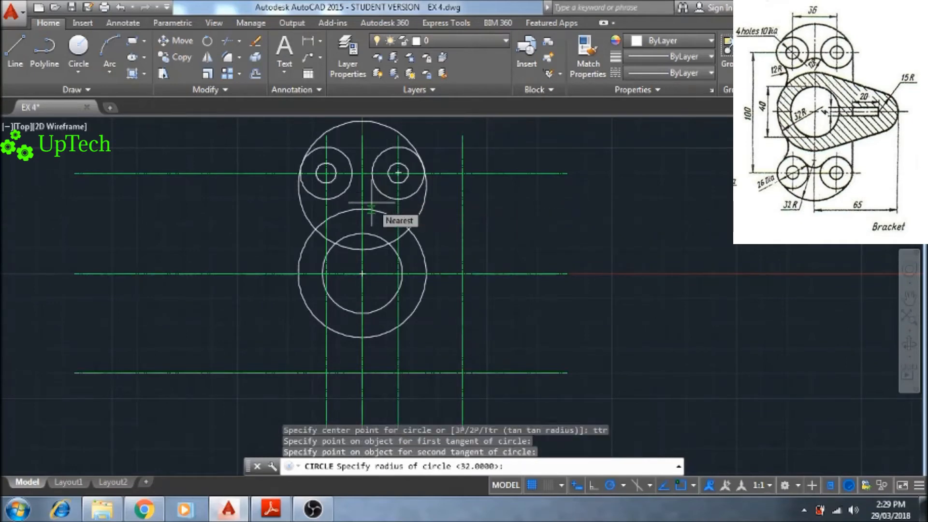
pyautogui.write('12')
pyautogui.press('Return')
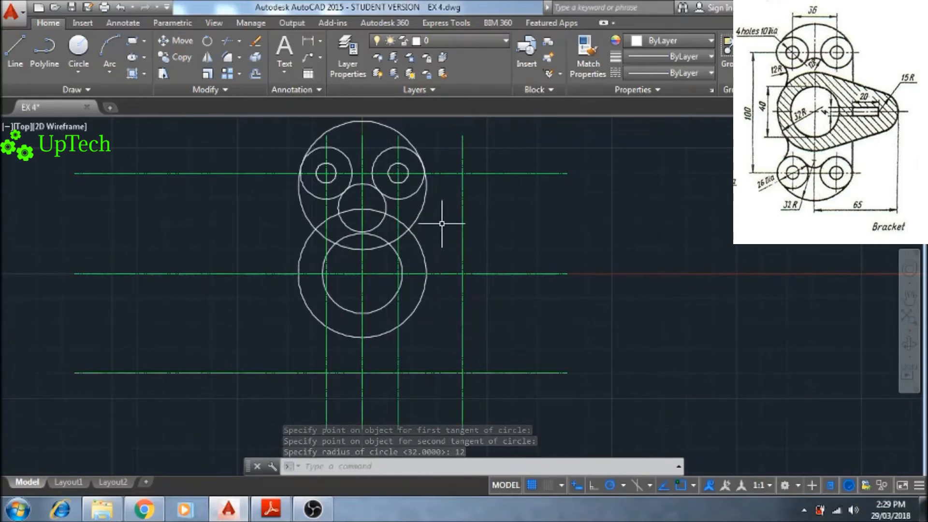
# - Trim the radius 32 circle to its upper arc and the radius 12 circle to its upper arc between the two radius 13 circles
pyautogui.write('cr')
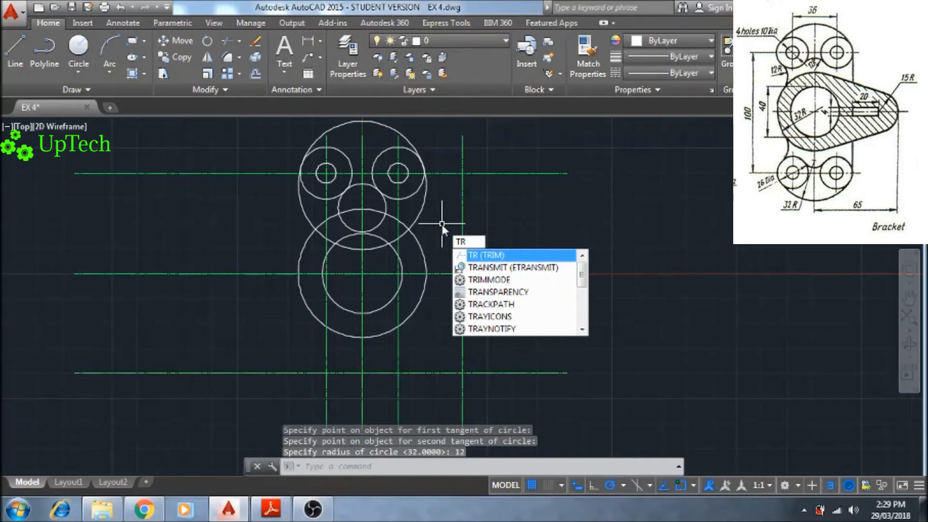
pyautogui.press('Return')
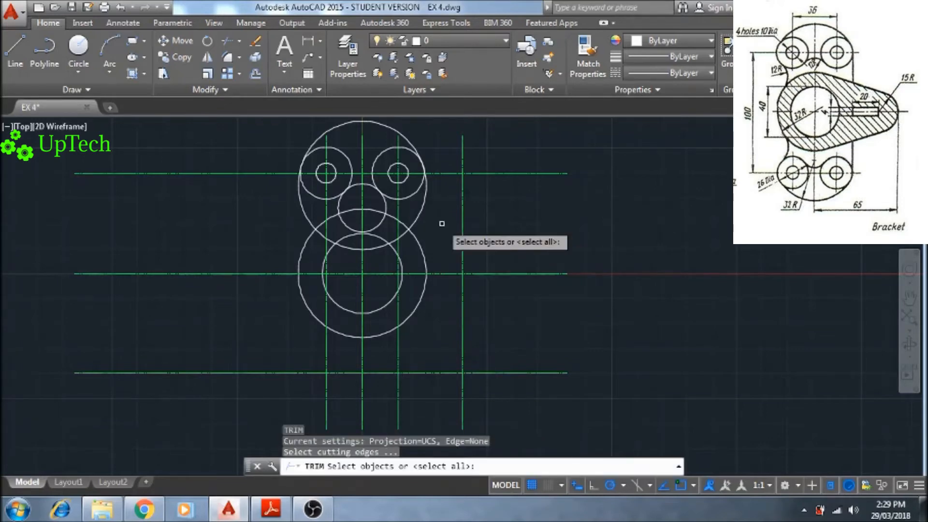
pyautogui.click(419, 215)
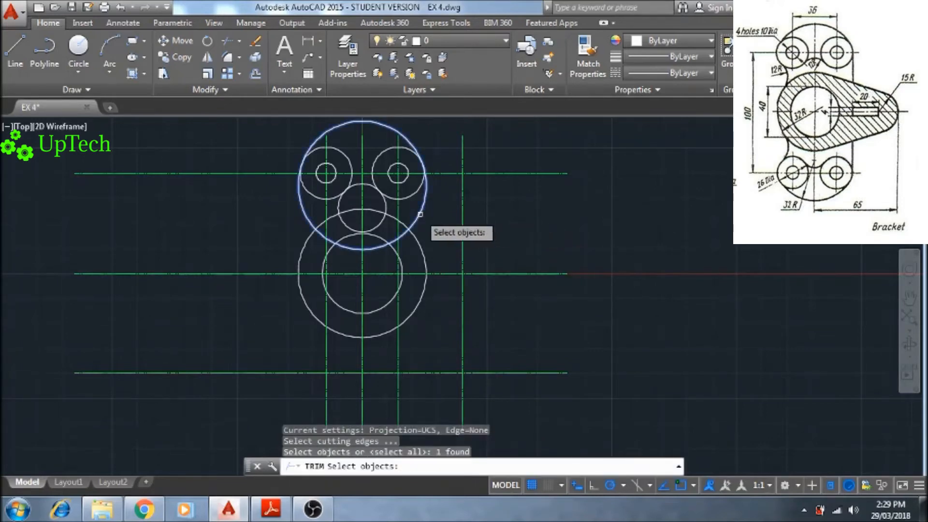
pyautogui.click(388, 210)
pyautogui.click(380, 193)
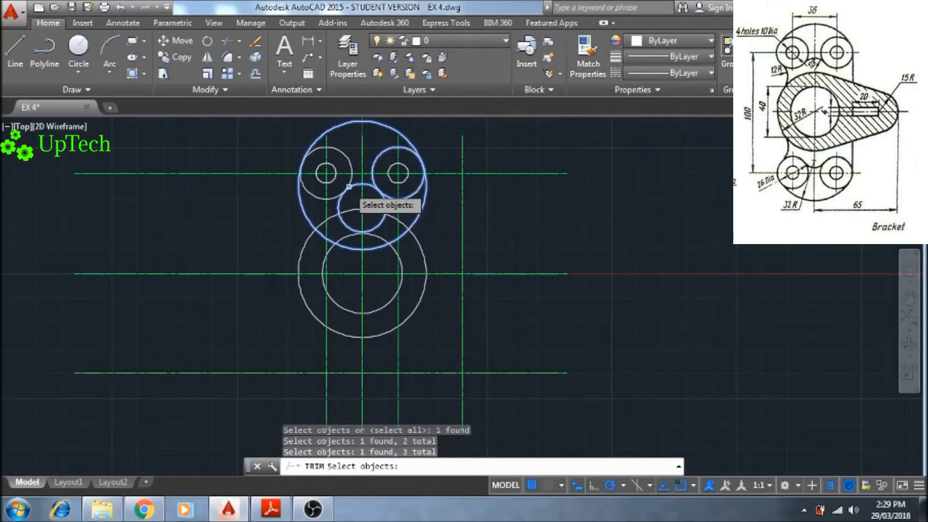
pyautogui.click(349, 183)
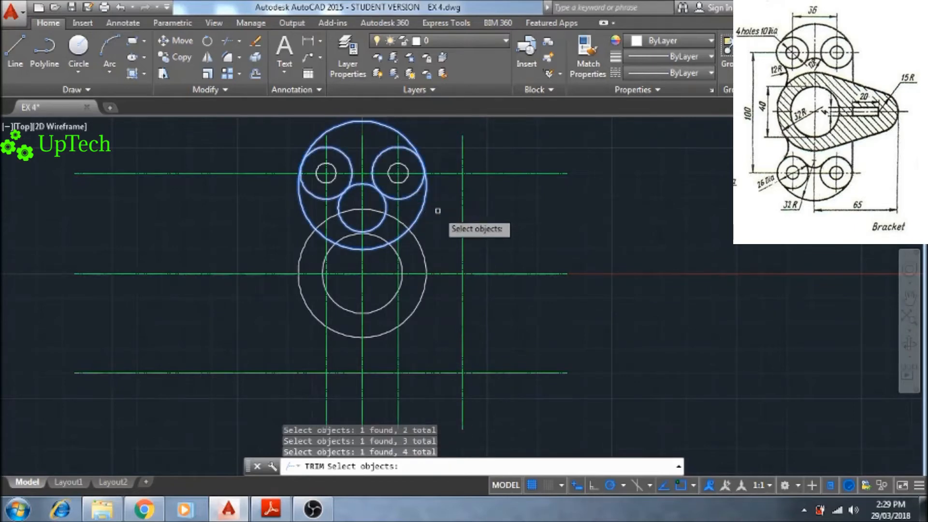
pyautogui.press('Return')
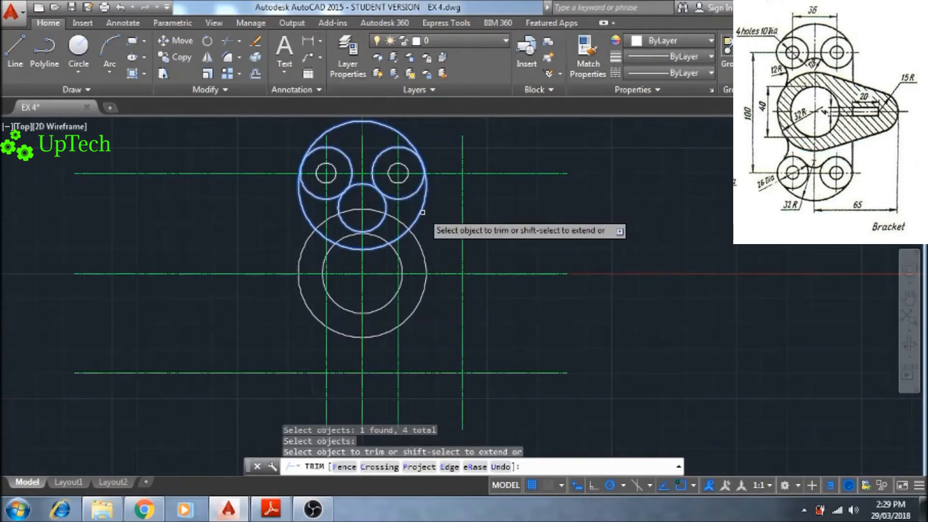
pyautogui.click(422, 212)
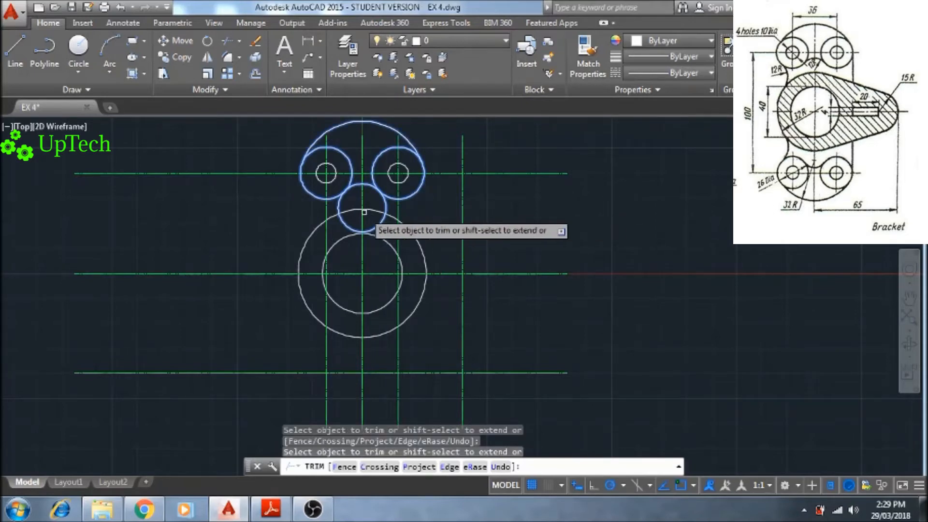
pyautogui.click(384, 213)
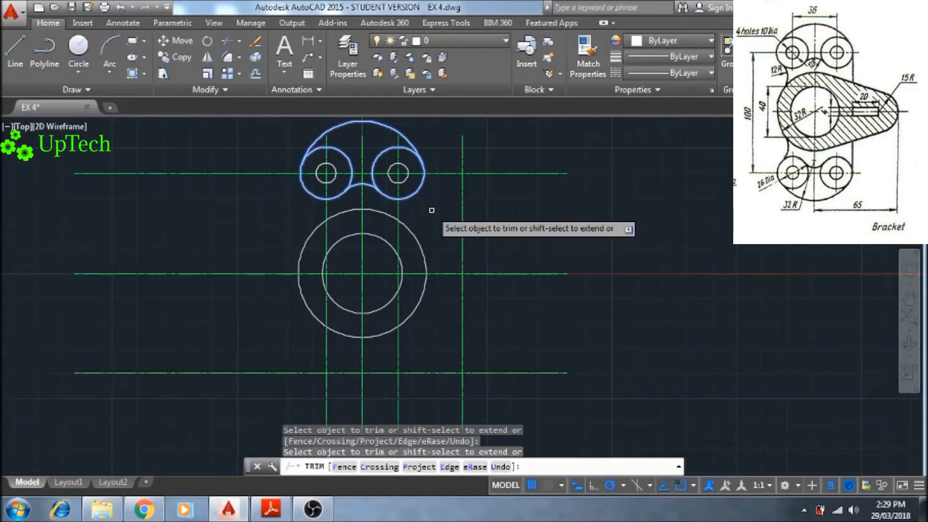
pyautogui.press('Escape')
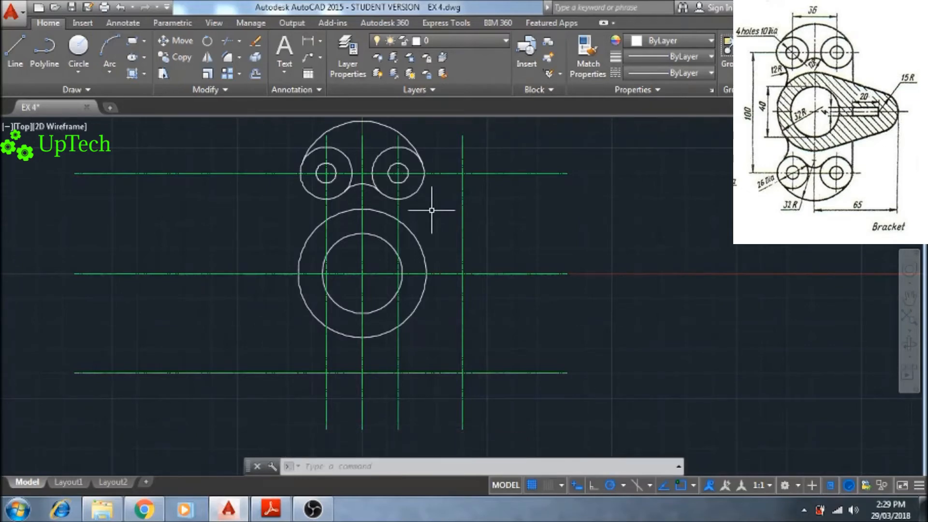
# - Draw a tangent-tangent-radius circle of radius 12 touching the upper left radius 13 circle and the upper left of the large central circle
pyautogui.write('c')
pyautogui.press('Return')
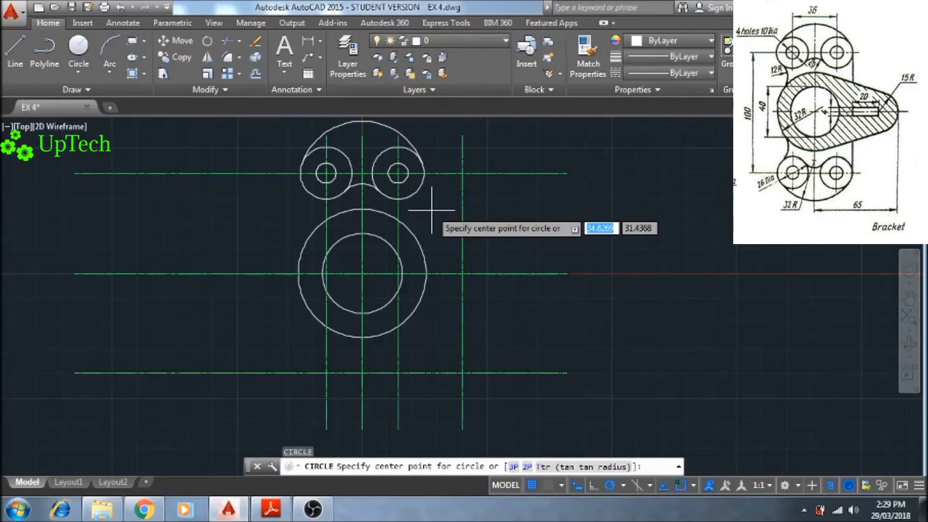
pyautogui.write('t')
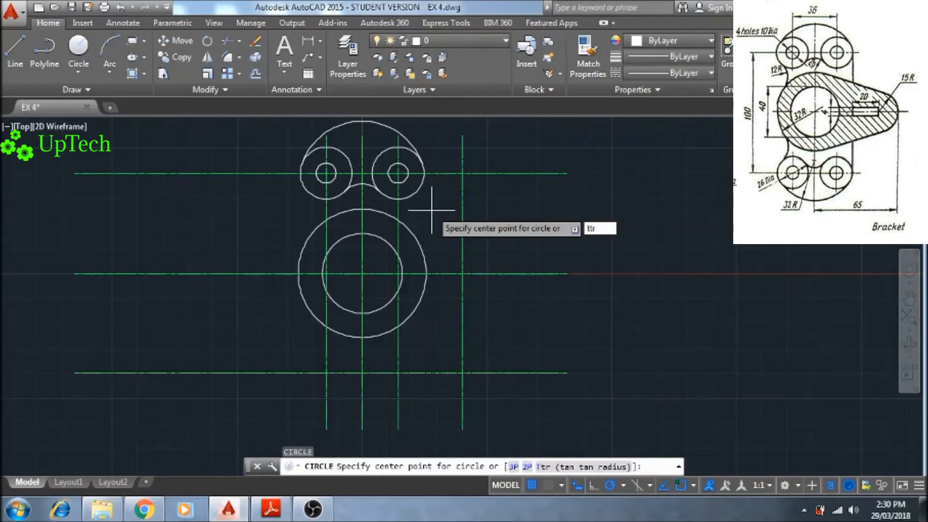
pyautogui.write('tr')
pyautogui.press('Return')
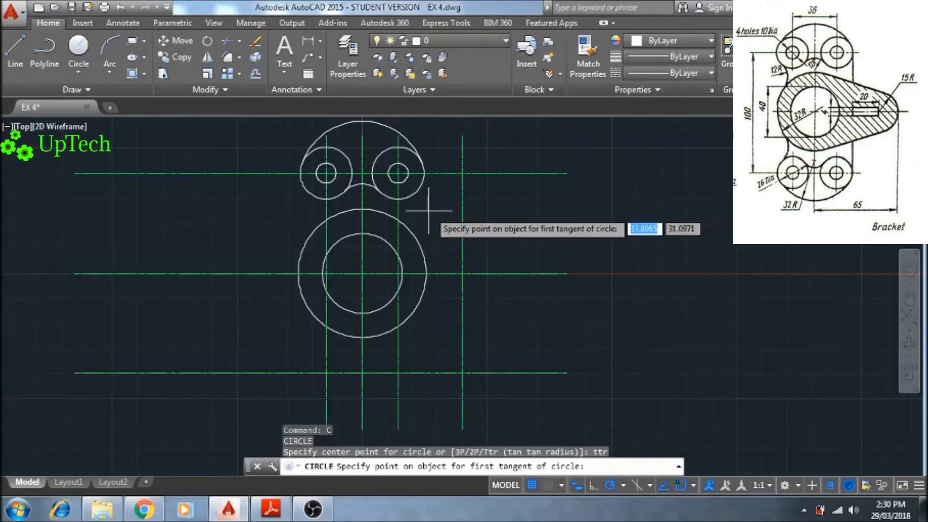
pyautogui.click(311, 195)
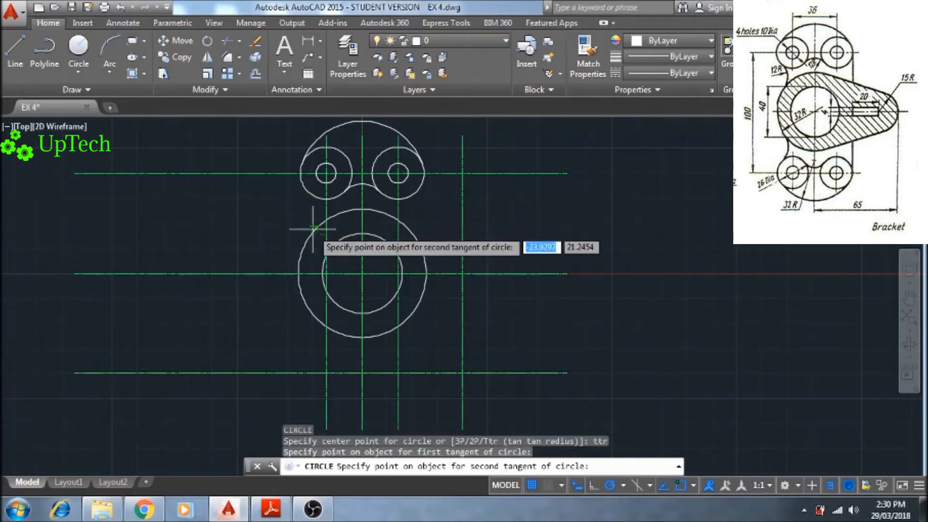
pyautogui.click(313, 229)
pyautogui.write('12')
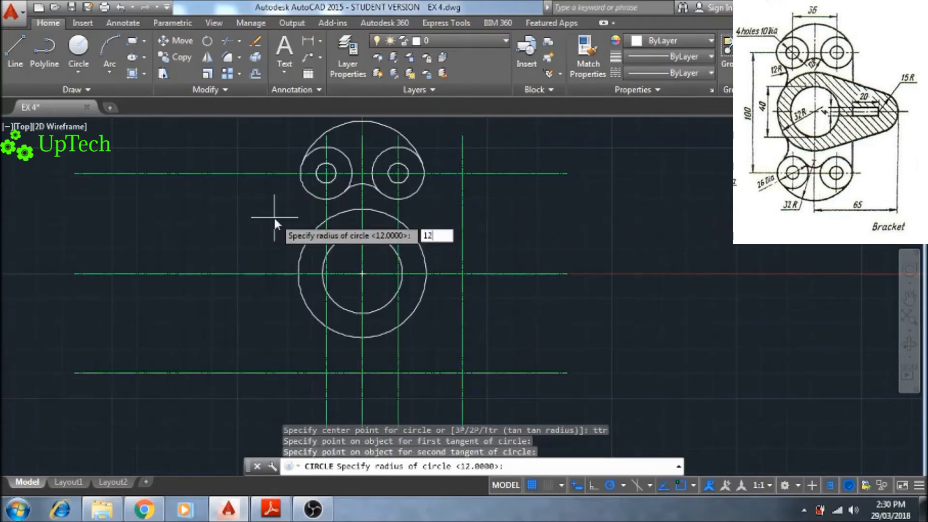
pyautogui.press('Return')
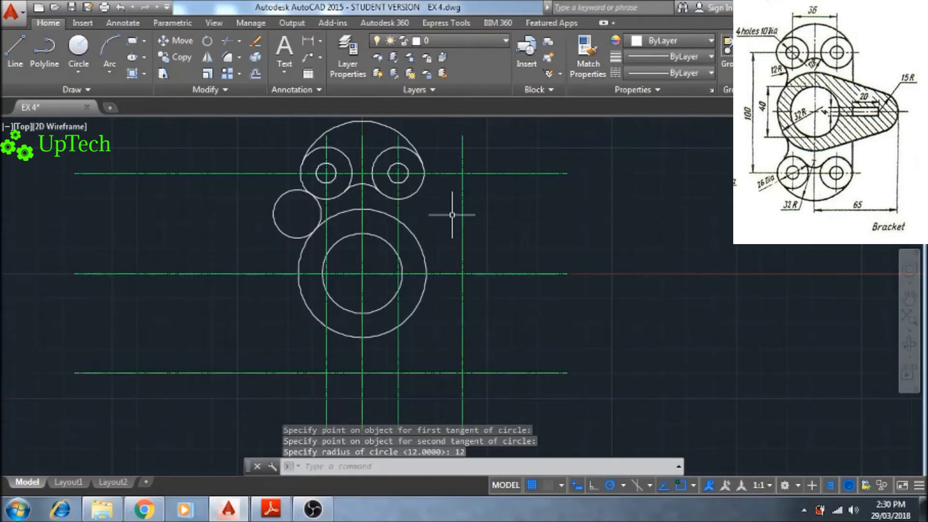
# - Trim away the outer part of the left radius 12 circle, keeping the concave arc between the lug and the large central circle
pyautogui.write('r')
pyautogui.press('Return')
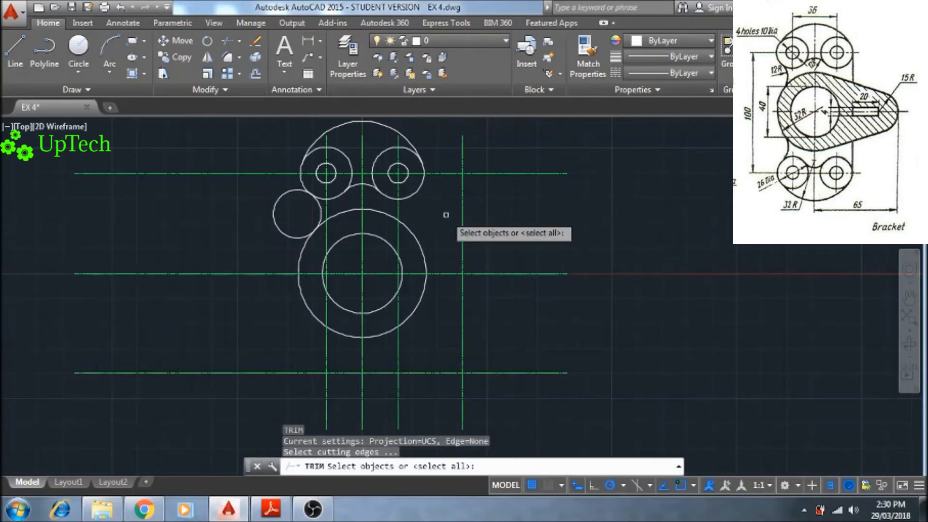
pyautogui.press('Return')
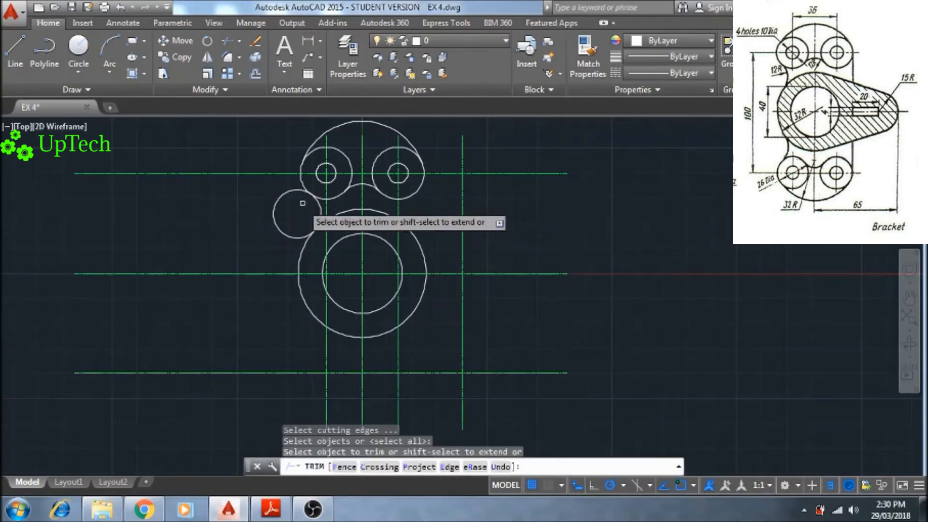
pyautogui.click(289, 197)
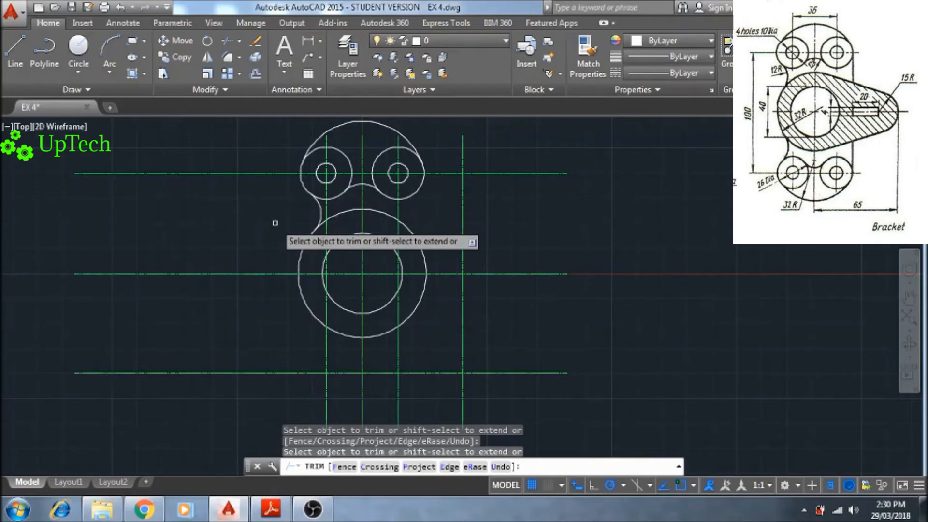
pyautogui.press('Escape')
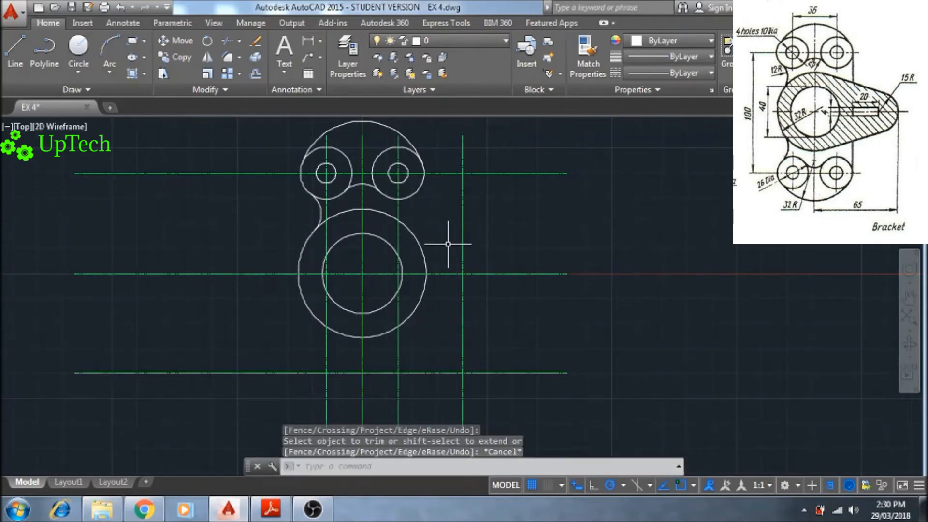
# - Draw a circle of radius 15 where the middle horizontal centerline crosses the rightmost vertical centerline
pyautogui.write('c')
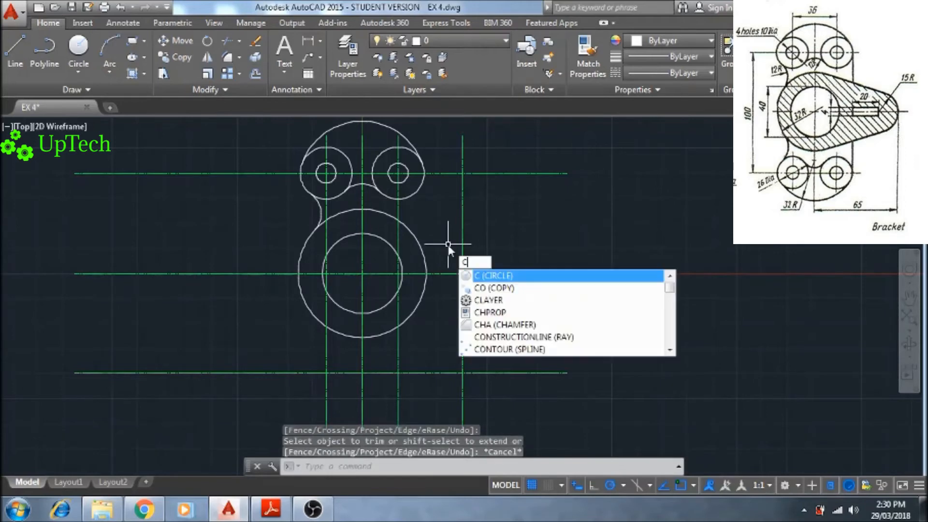
pyautogui.press('Return')
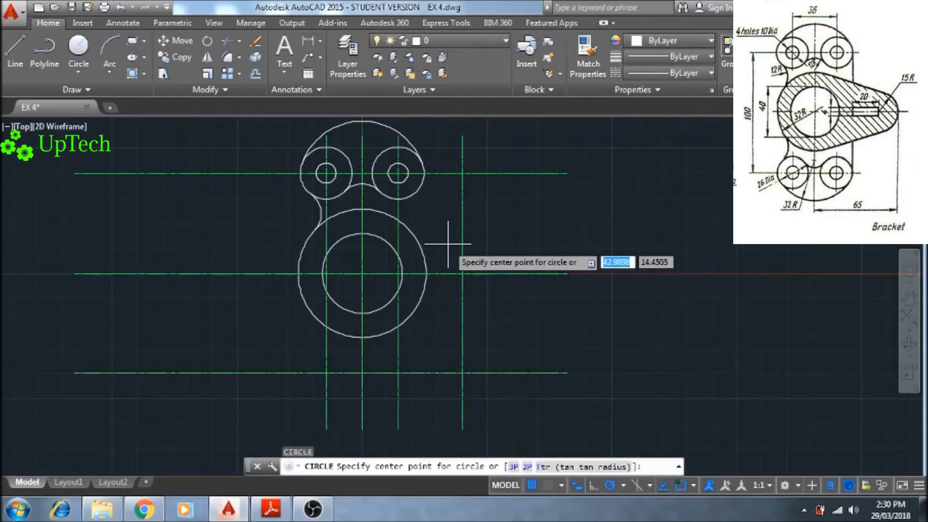
pyautogui.click(462, 274)
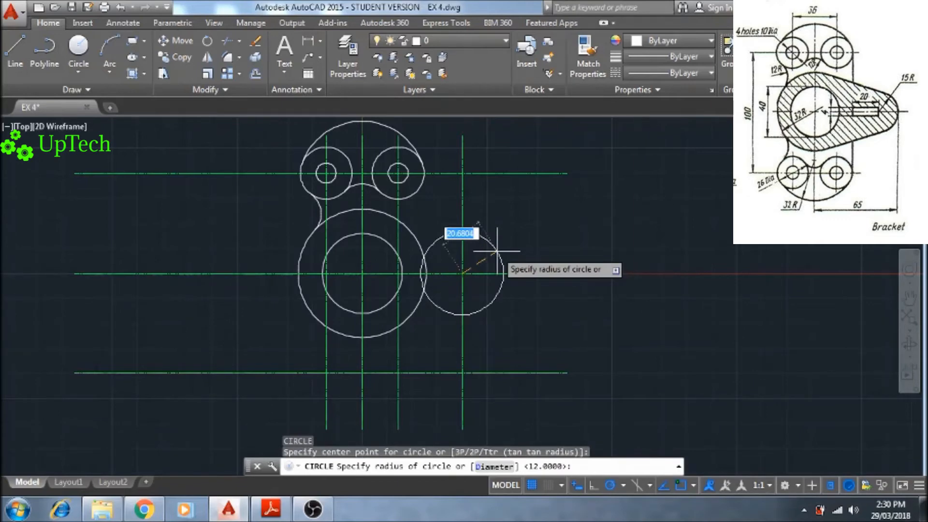
pyautogui.write('15')
pyautogui.press('Return')
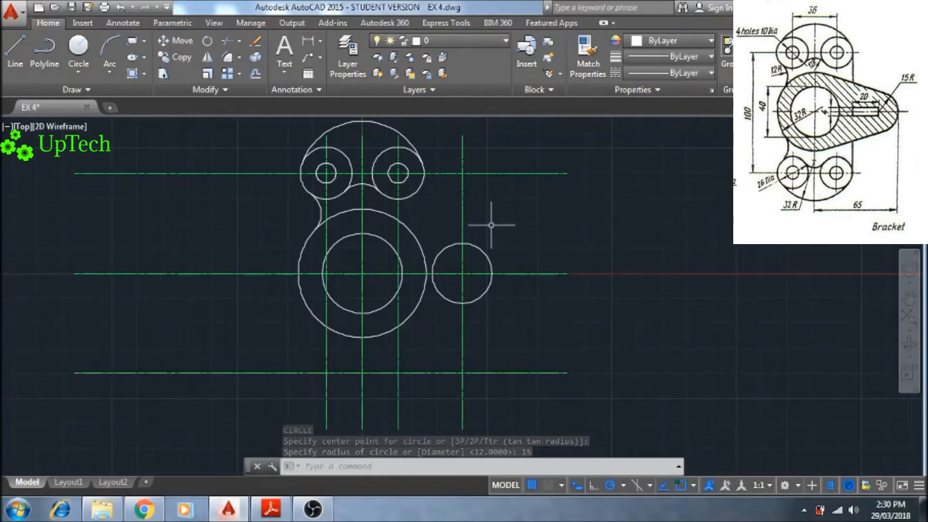
# - Draw a line tangent to the tops of the outer central circle and the radius 15 circle
pyautogui.write('l')
pyautogui.press('Return')
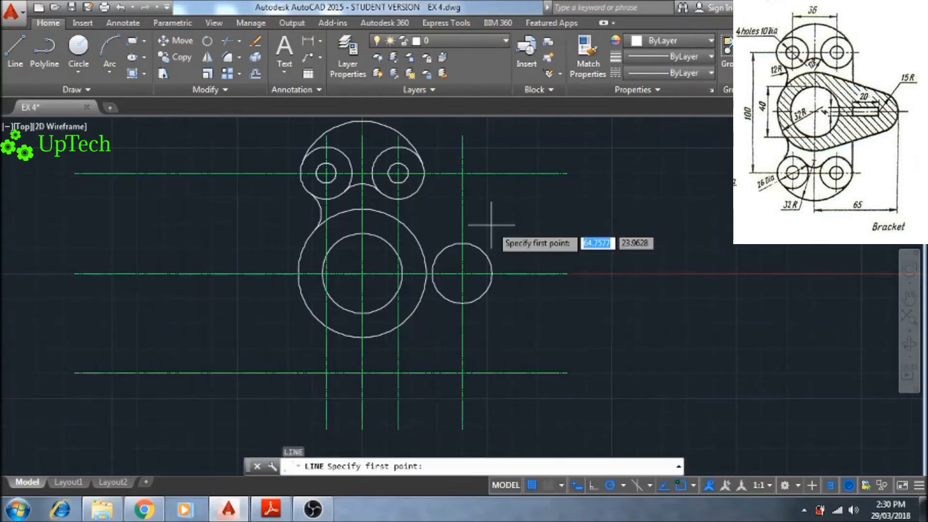
pyautogui.keyDown('shift'); pyautogui.rightClick(375, 212); pyautogui.keyUp('shift')
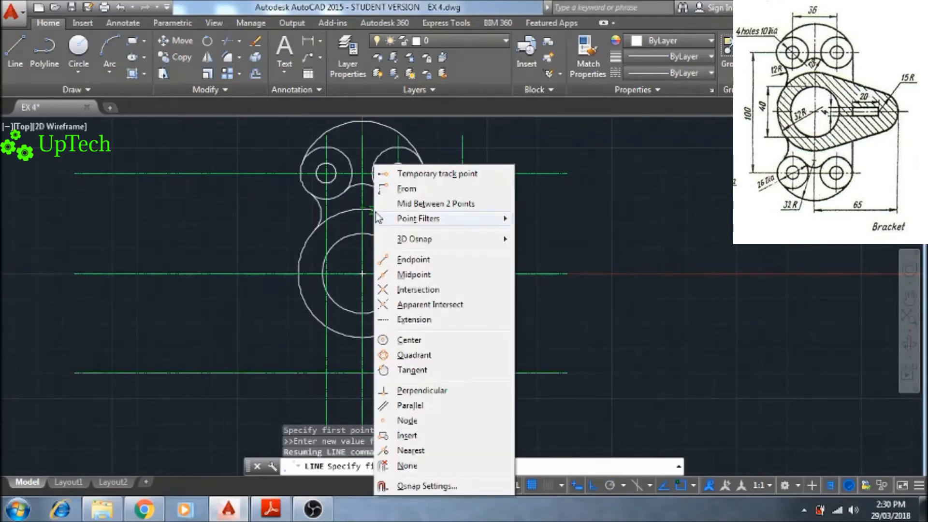
pyautogui.click(412, 370)
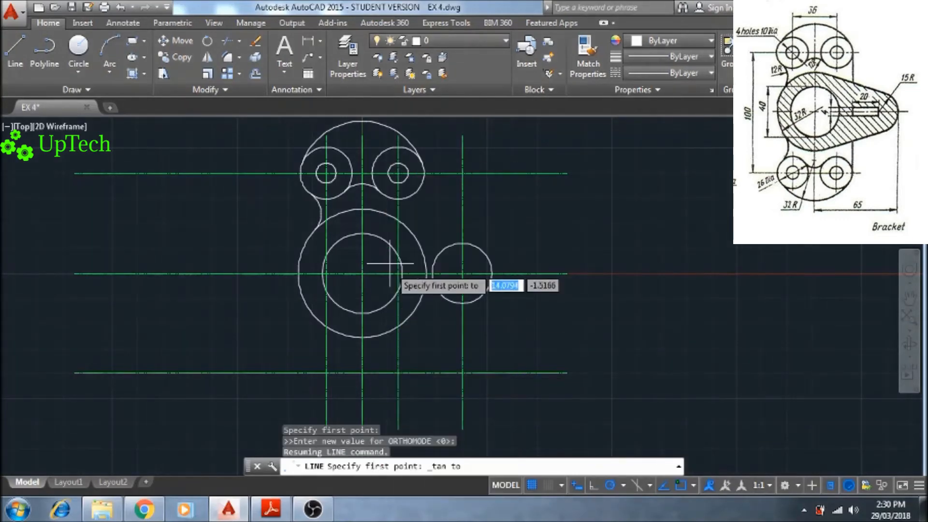
pyautogui.click(376, 210)
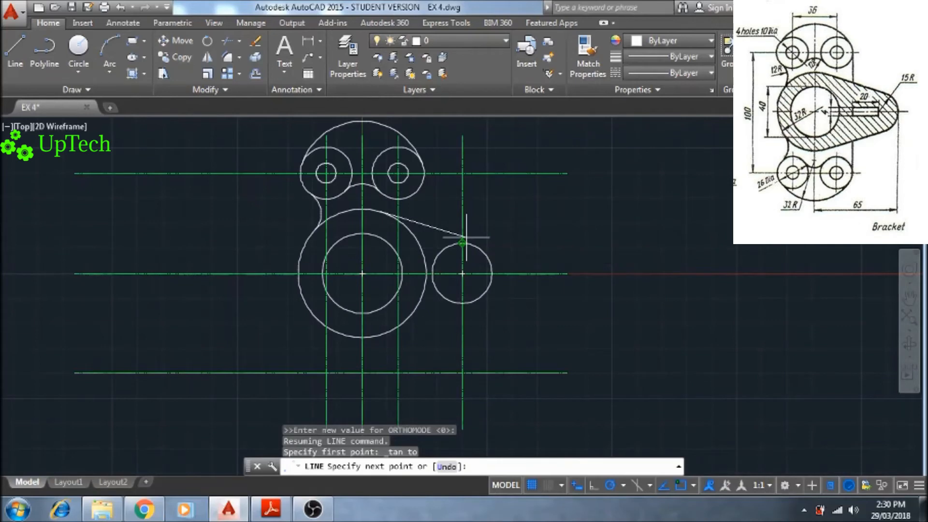
pyautogui.keyDown('shift'); pyautogui.rightClick(465, 242); pyautogui.keyUp('shift')
pyautogui.click(505, 370)
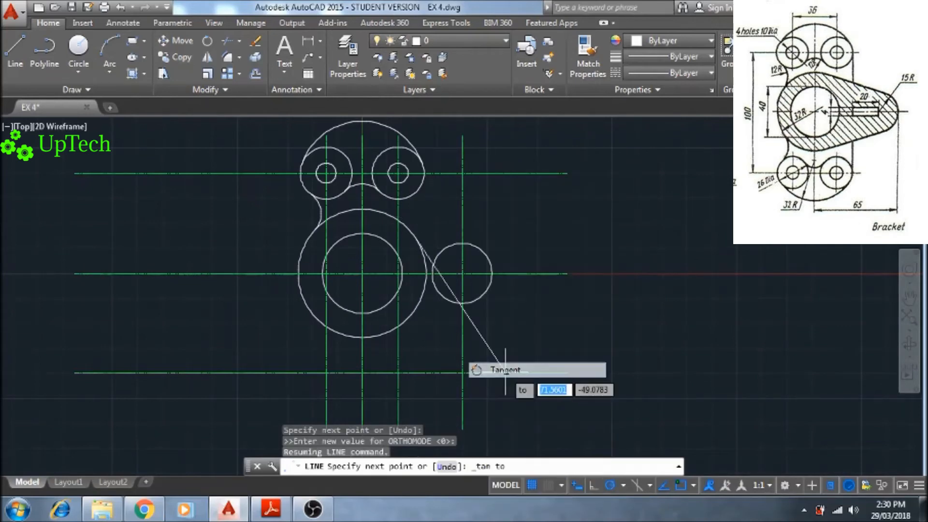
pyautogui.click(477, 246)
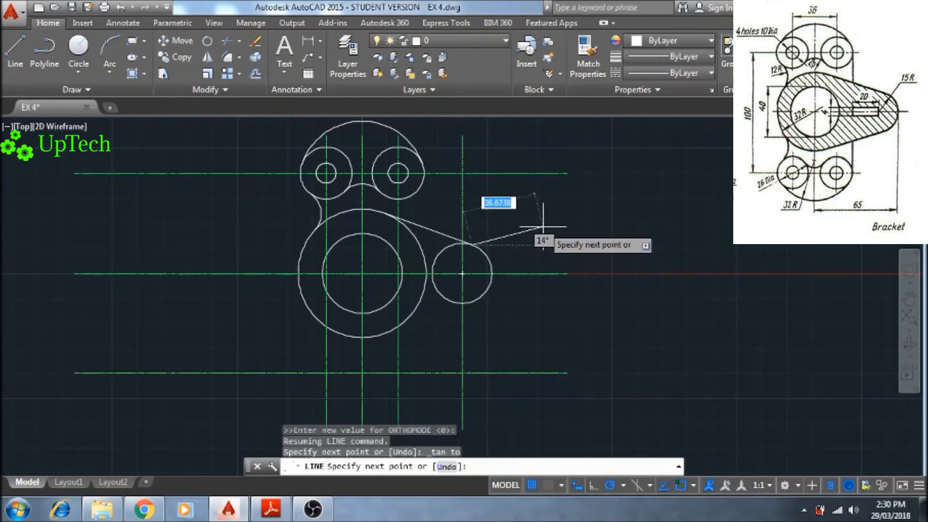
# - Draw a vertical line from the upper right radius 13 circle's outer quadrant down to the sloping tangent line
pyautogui.press('Escape')
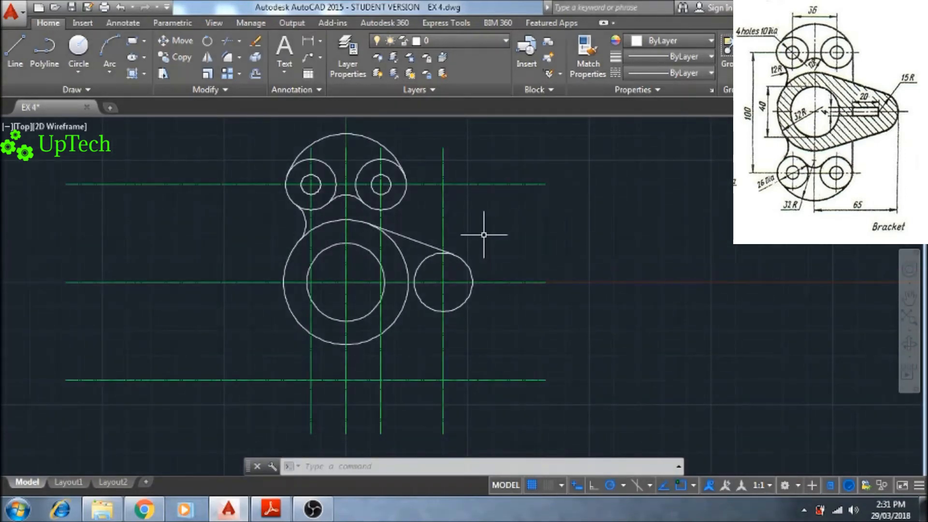
pyautogui.write('l')
pyautogui.press('Return')
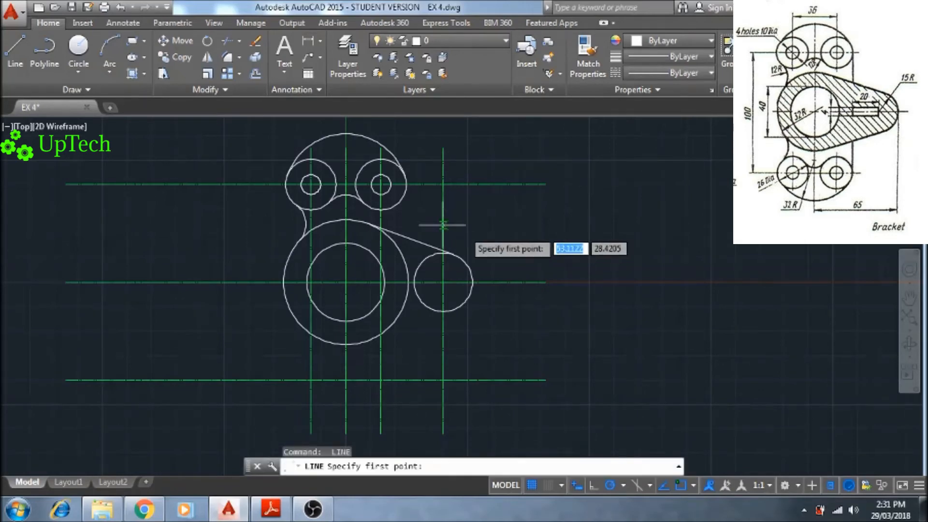
pyautogui.click(406, 184)
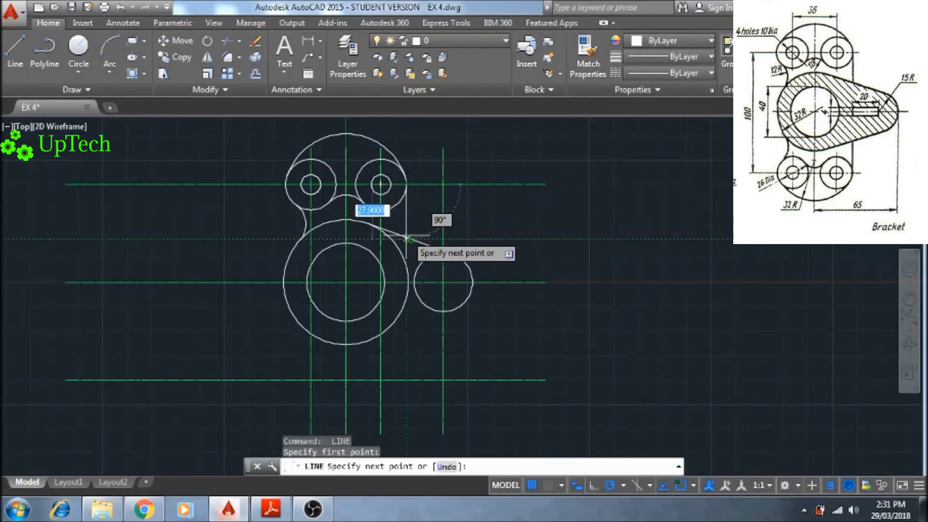
pyautogui.click(407, 238)
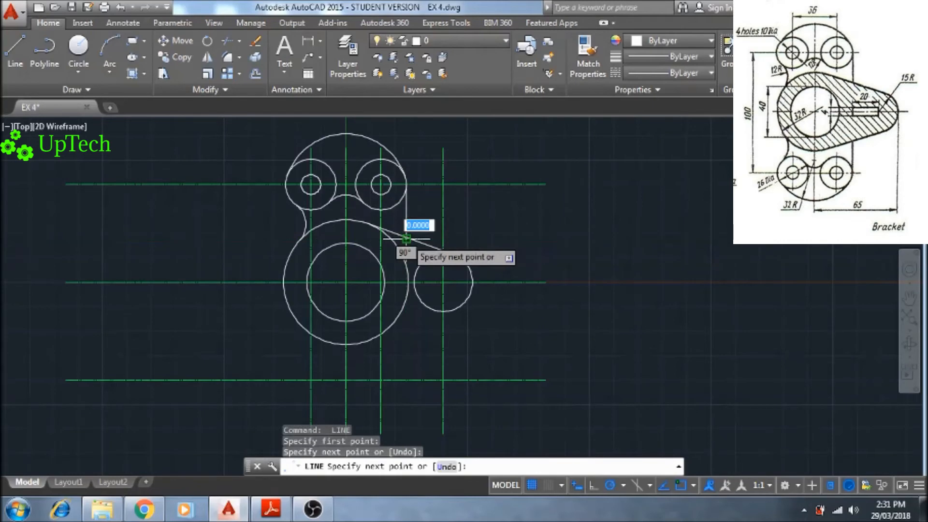
pyautogui.press('Escape')
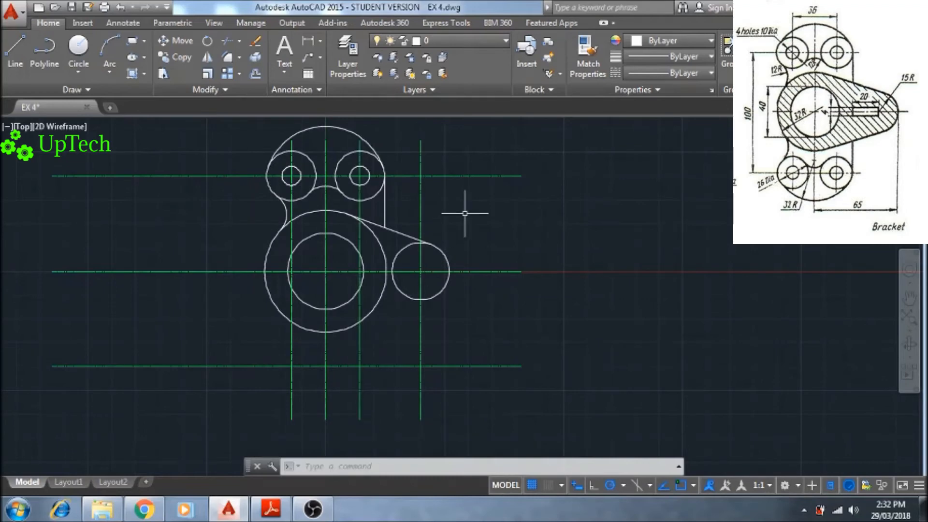
# - Mirror the upper lug's circles and arcs, the vertical line and the tangent line about the middle horizontal centerline, keeping the originals
pyautogui.write('mi')
pyautogui.press('Return')
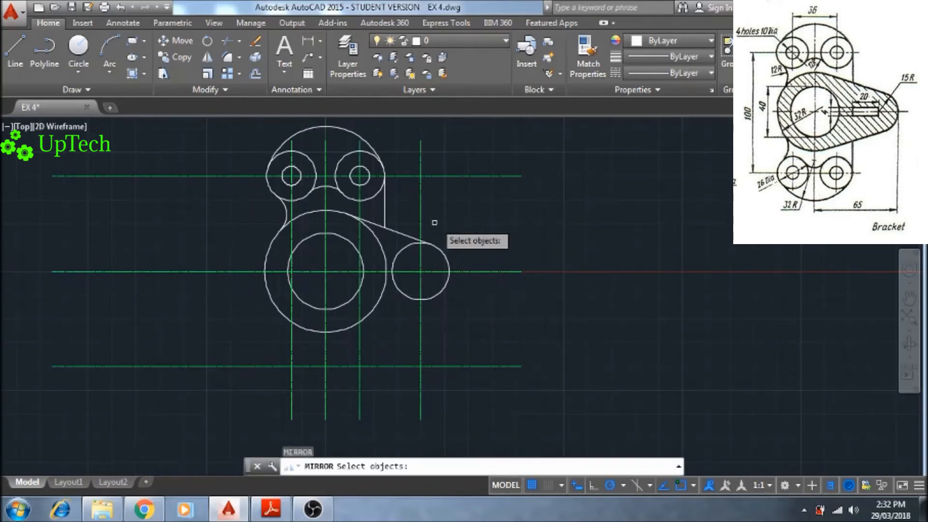
pyautogui.click(394, 233)
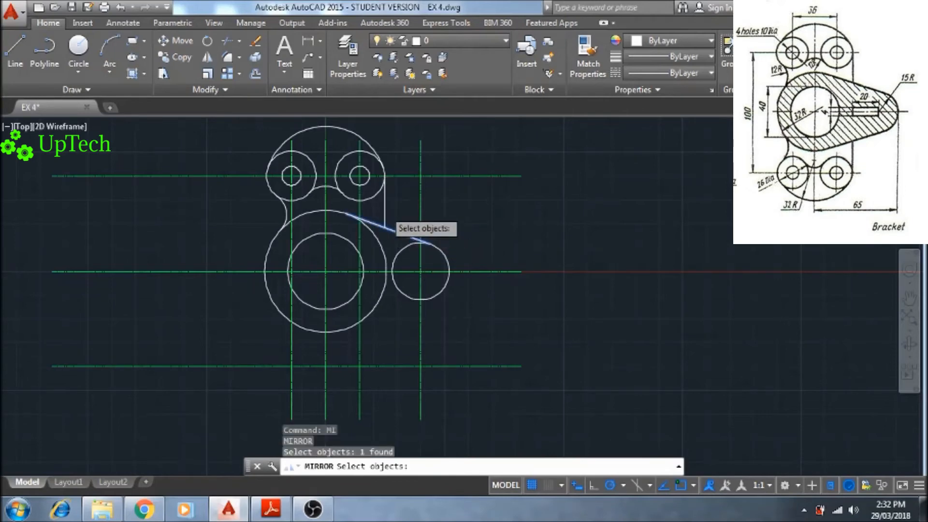
pyautogui.click(385, 212)
pyautogui.click(380, 194)
pyautogui.click(367, 182)
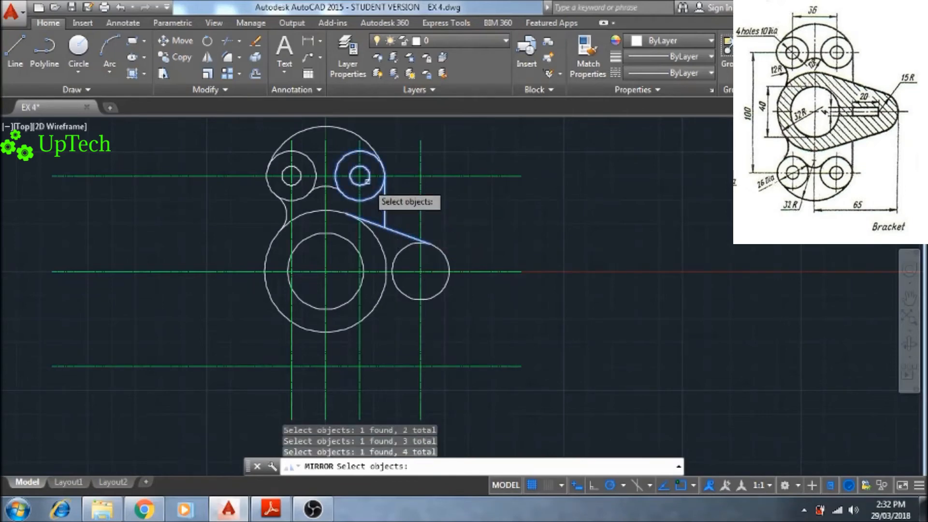
pyautogui.click(375, 155)
pyautogui.click(331, 188)
pyautogui.click(315, 183)
pyautogui.click(301, 181)
pyautogui.click(287, 213)
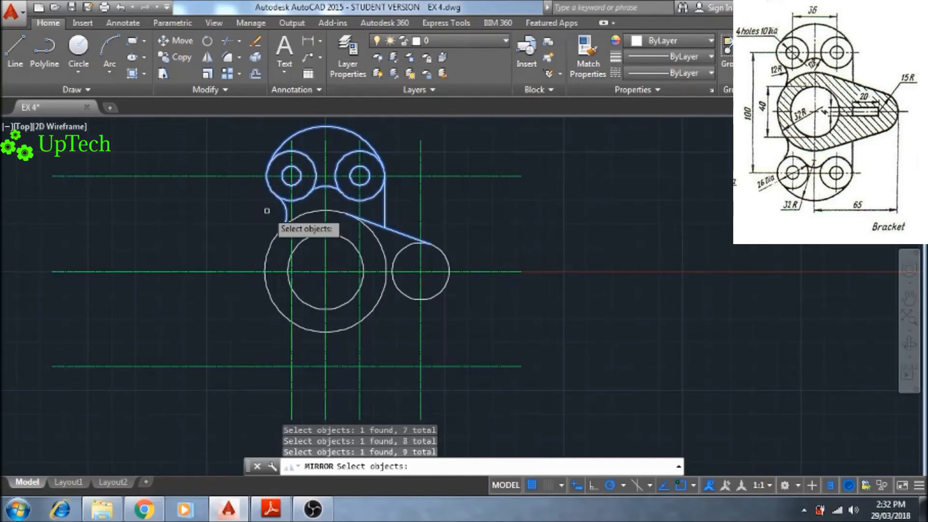
pyautogui.press('Return')
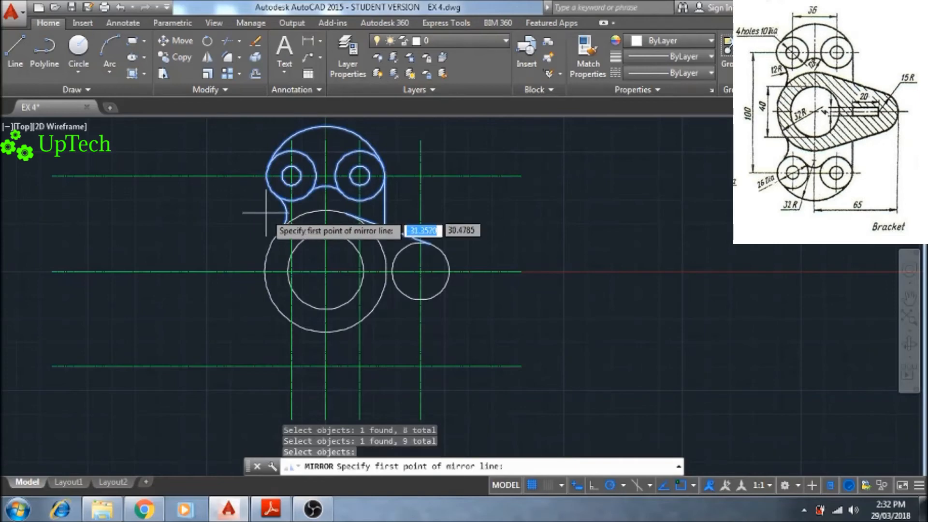
pyautogui.click(264, 271)
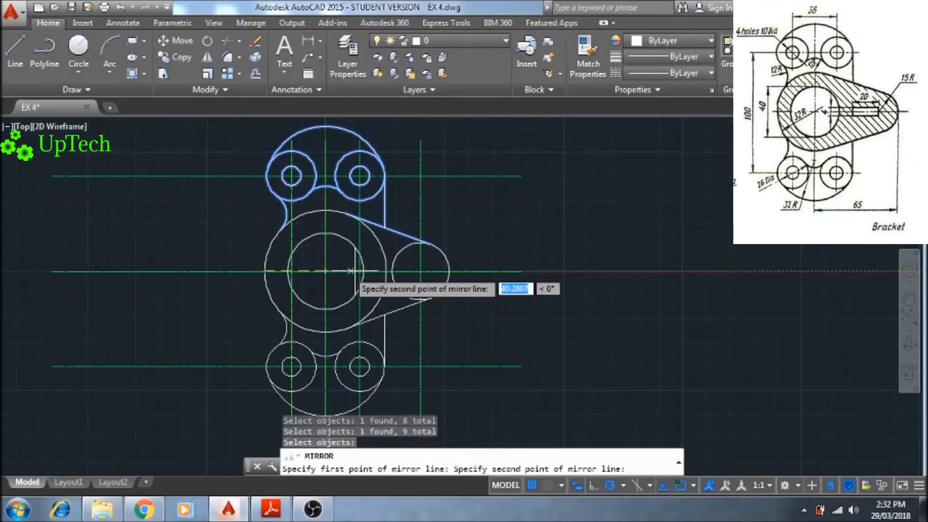
pyautogui.click(449, 271)
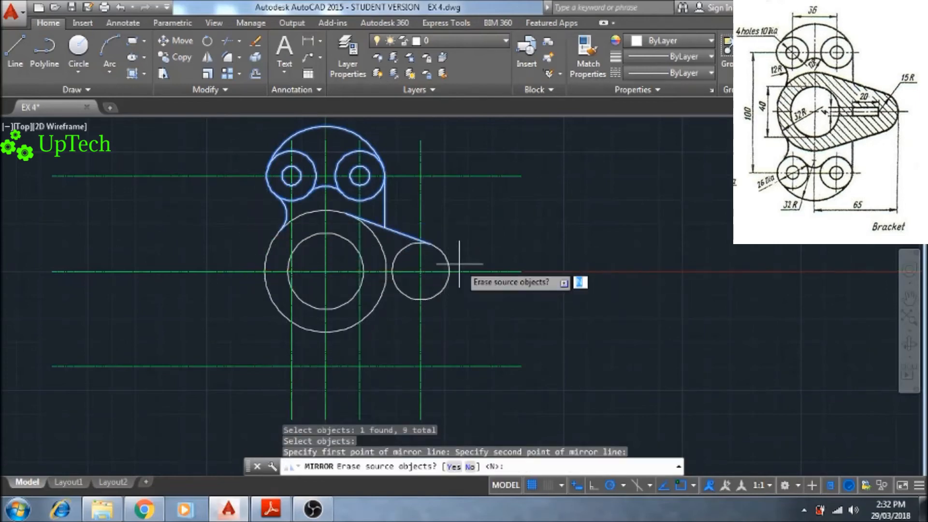
pyautogui.press('Return')
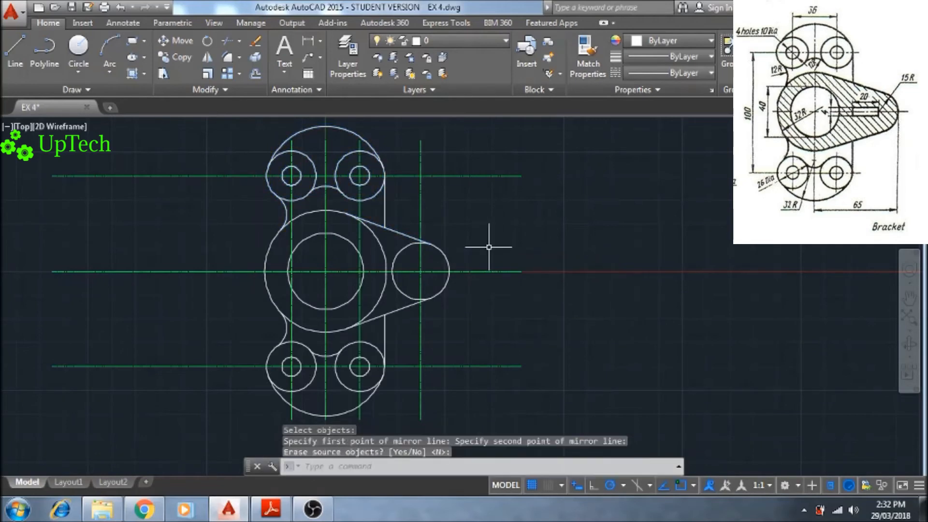
# - Trim the inner arcs of the radius 15 circle and the outer central circle between the two sloping tangent lines
pyautogui.scroll(5, 395, 330)
pyautogui.scroll(-4, 395, 330)
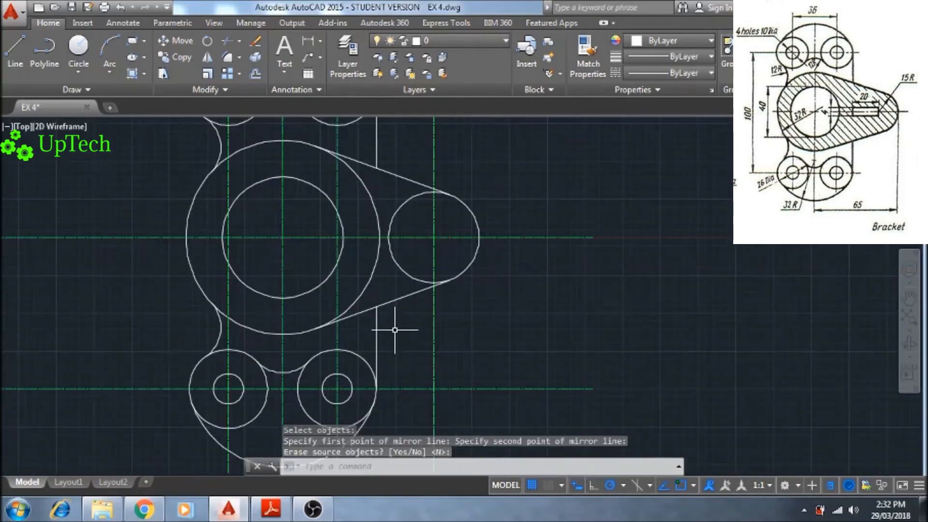
pyautogui.scroll(-2, 396, 330)
pyautogui.press('Return')
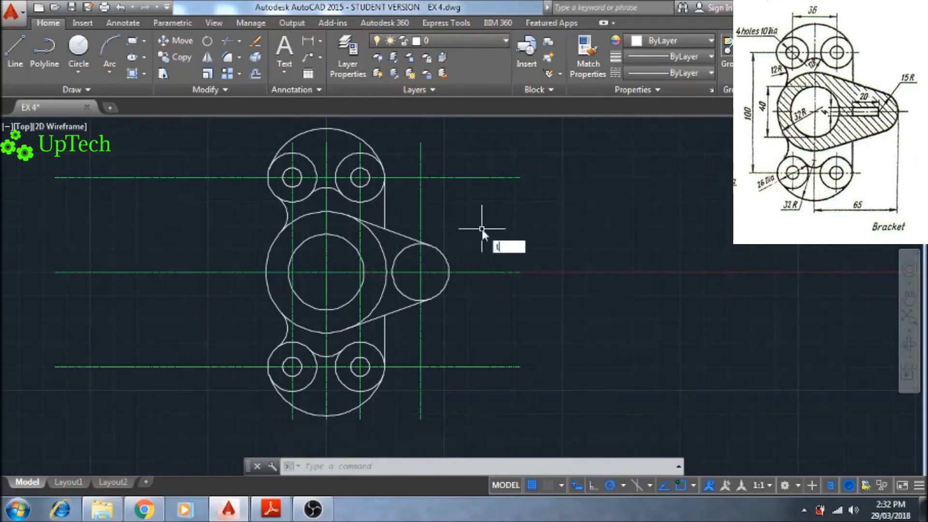
pyautogui.write('tr')
pyautogui.press('Return')
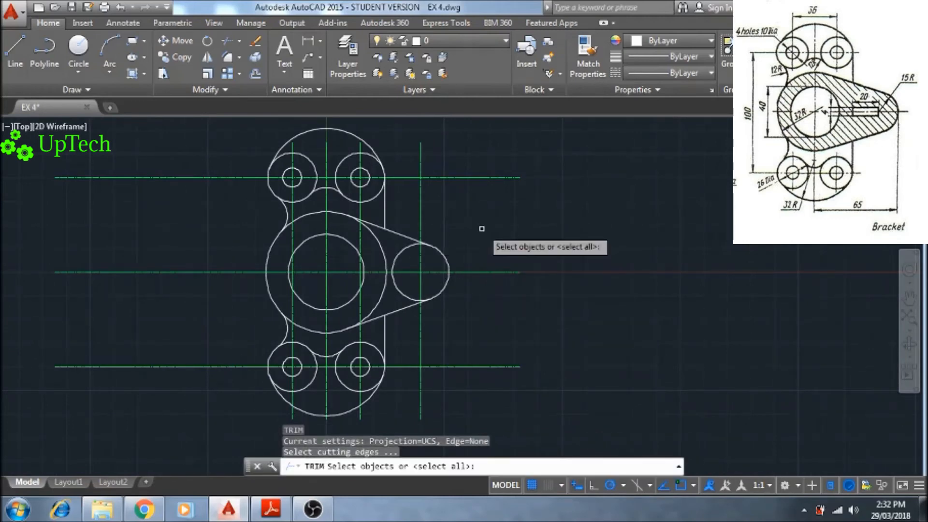
pyautogui.click(439, 249)
pyautogui.click(393, 237)
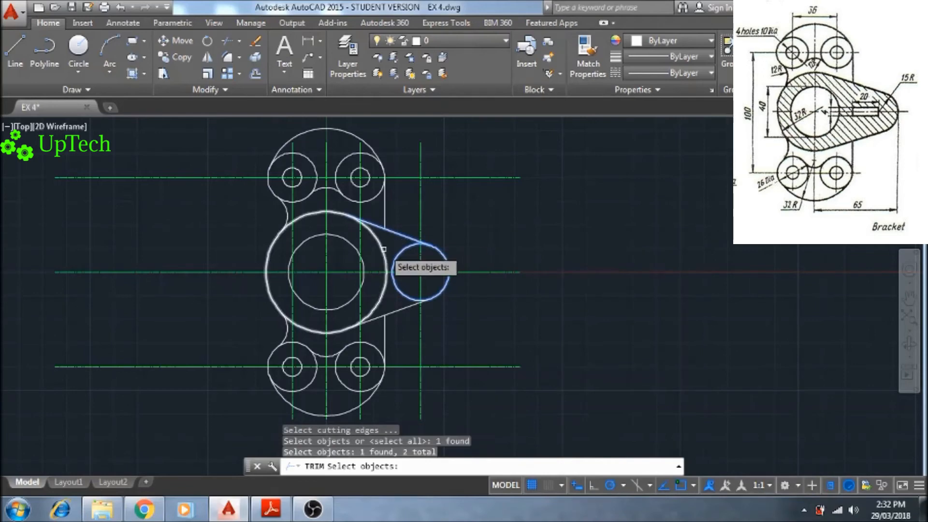
pyautogui.click(383, 249)
pyautogui.click(394, 308)
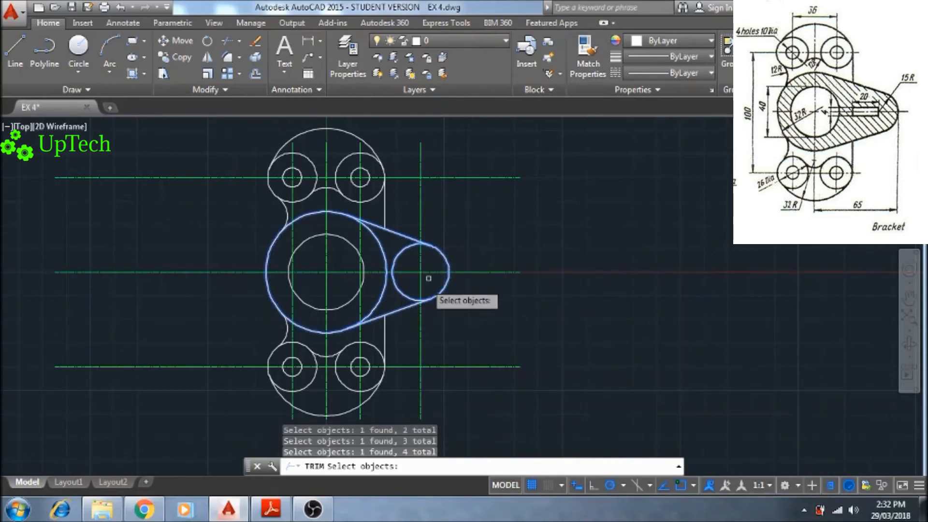
pyautogui.press('Return')
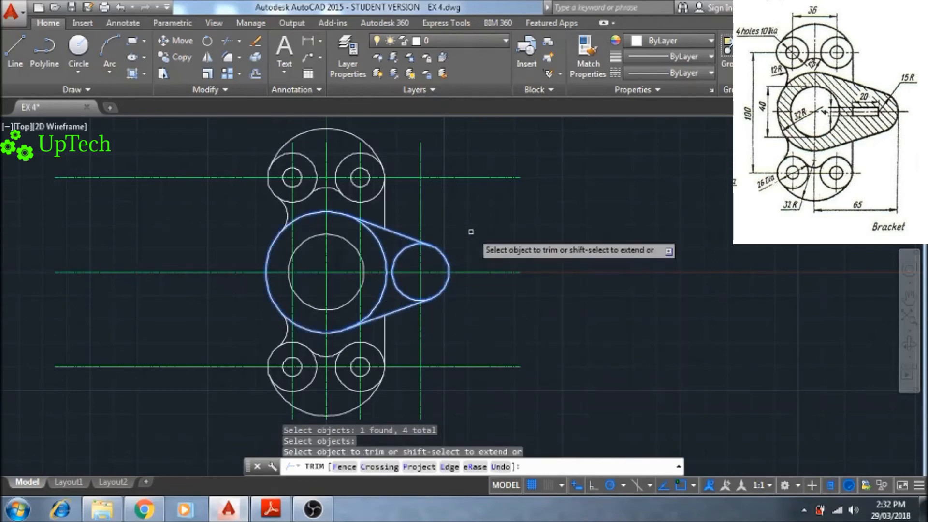
pyautogui.click(398, 252)
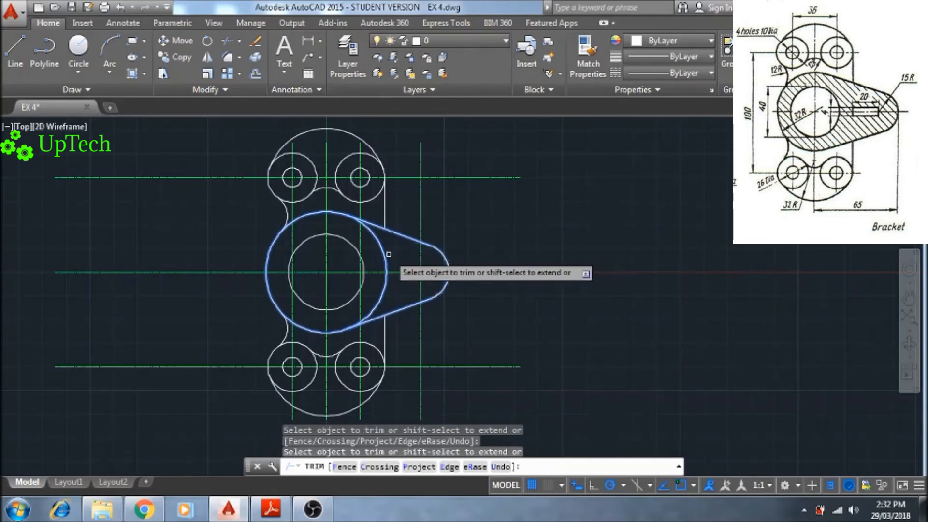
pyautogui.click(383, 248)
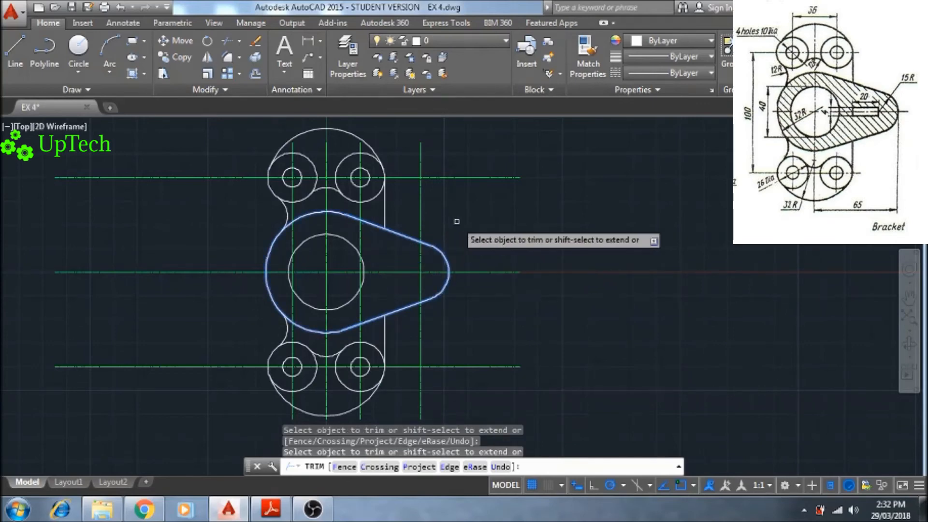
pyautogui.rightClick(459, 228)
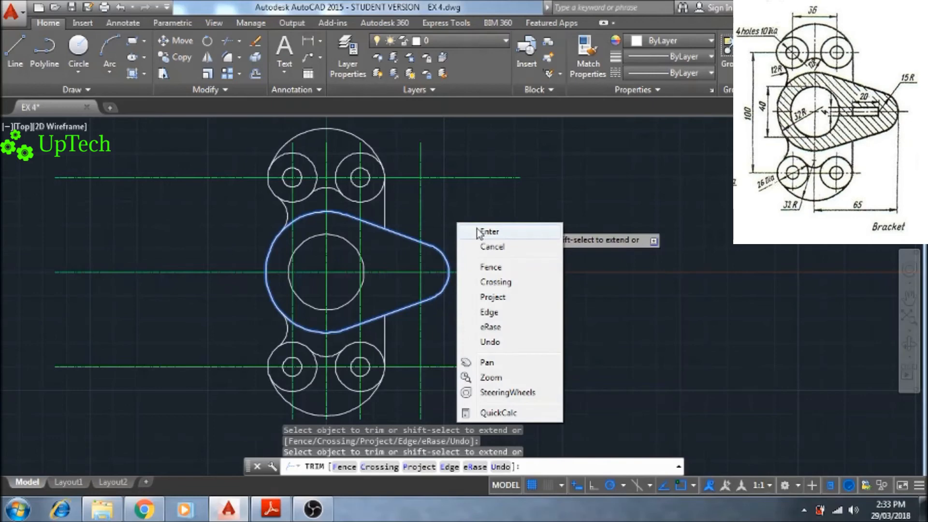
pyautogui.click(478, 232)
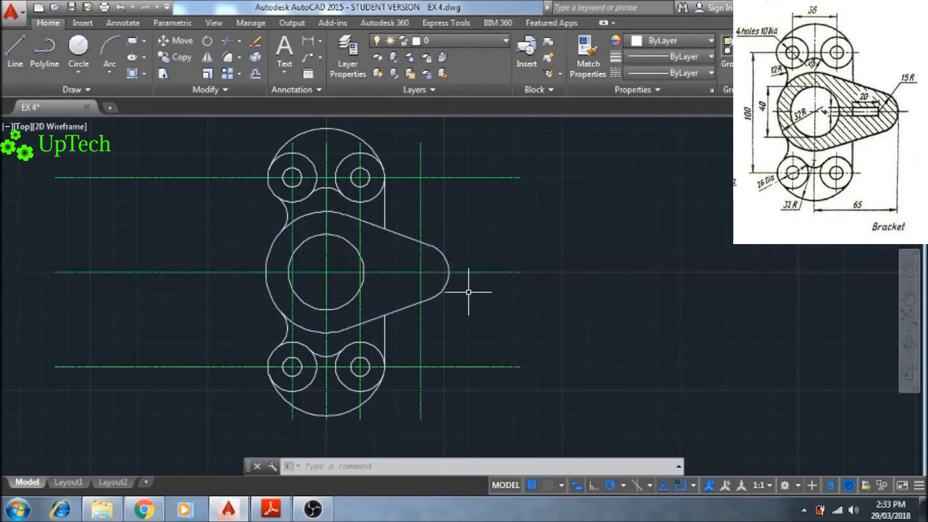
# - Draw a 20 by 4 rectangle extending left from the rightmost vertical centerline, centred on the middle horizontal centerline
pyautogui.write('l')
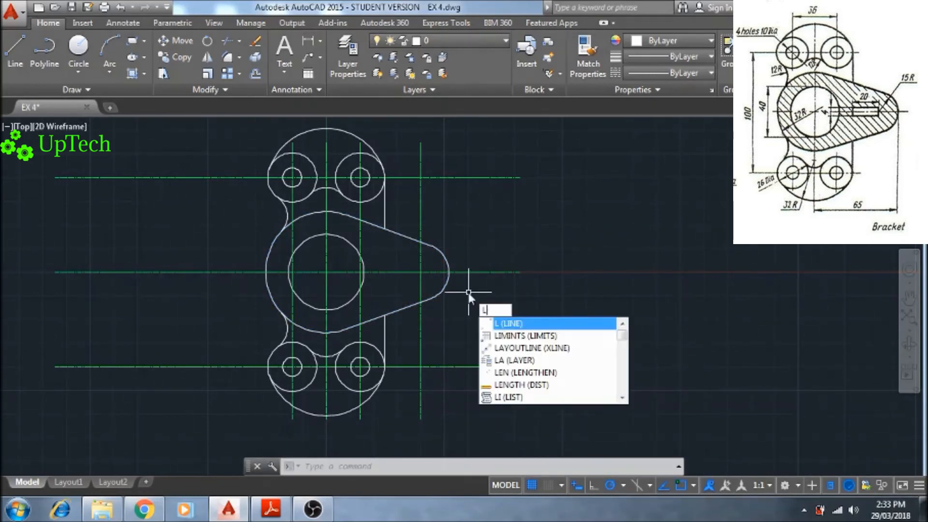
pyautogui.press('Return')
pyautogui.scroll(8, 431, 290)
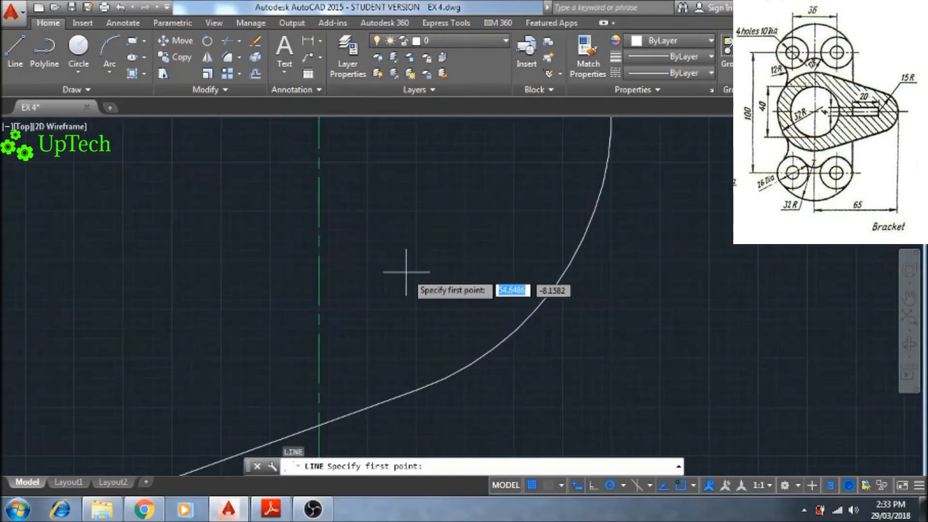
pyautogui.scroll(-4, 382, 249)
pyautogui.moveTo(376, 243); pyautogui.dragTo(419, 288, button='middle')
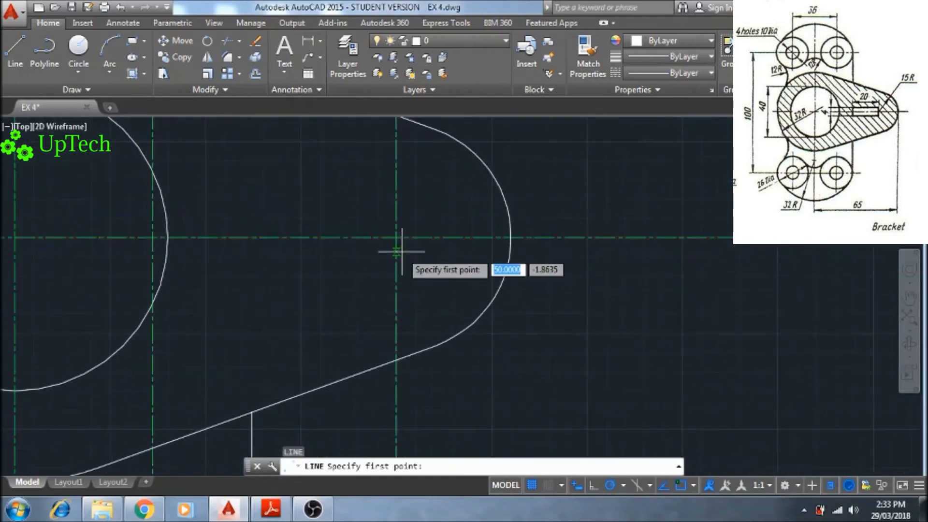
pyautogui.click(396, 236)
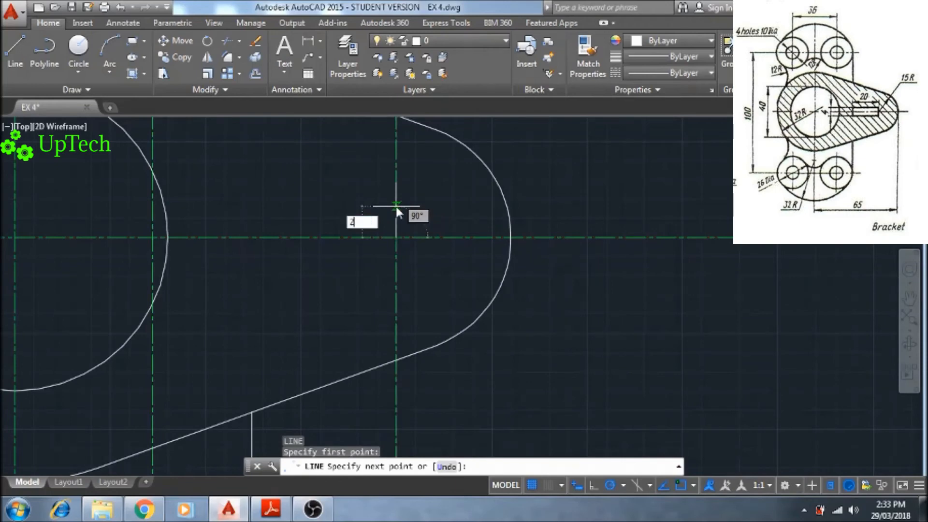
pyautogui.press('Return')
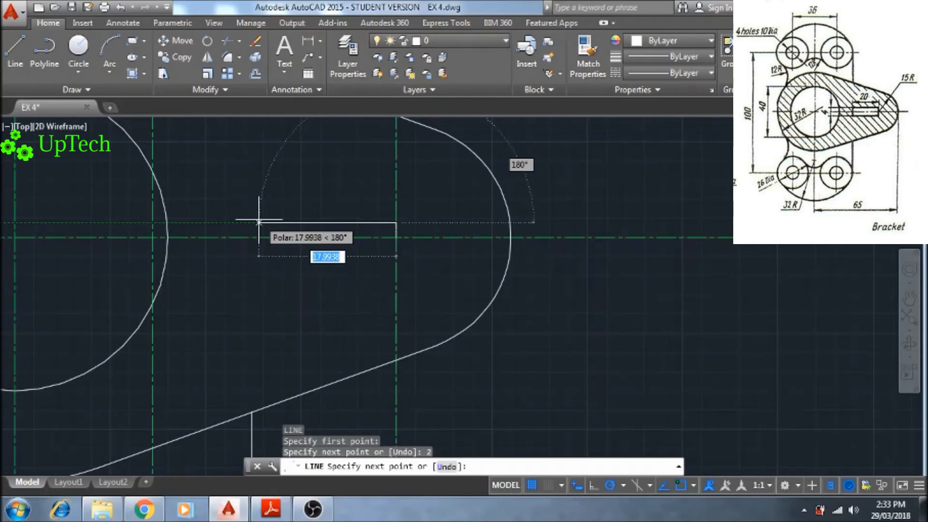
pyautogui.write('20')
pyautogui.press('Return')
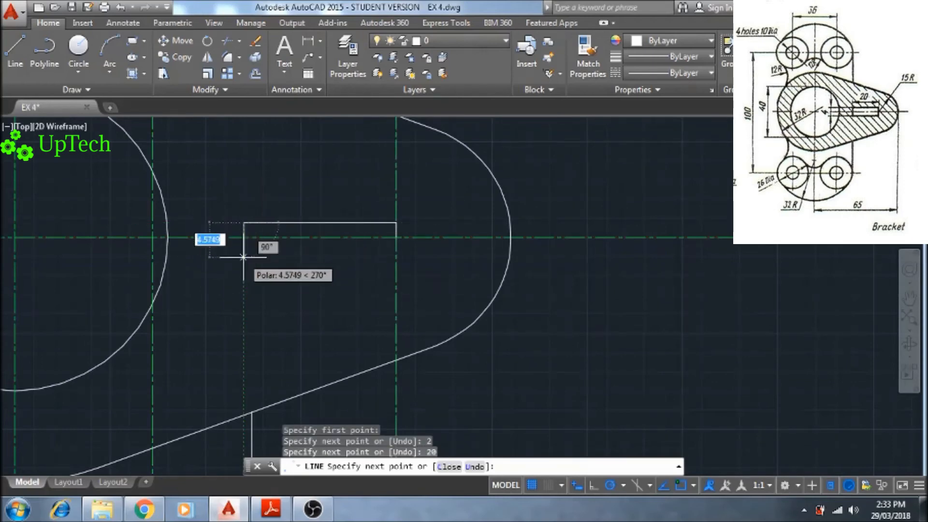
pyautogui.write('4')
pyautogui.press('Return')
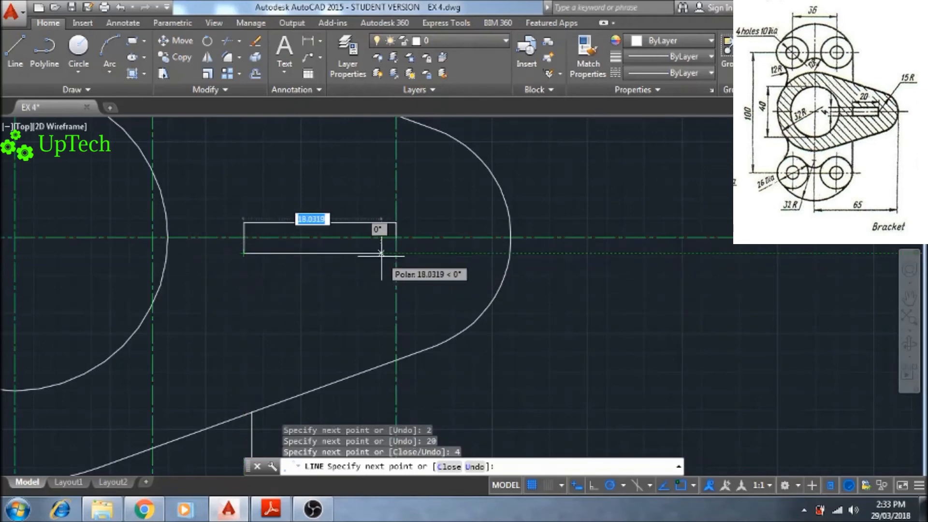
pyautogui.write('2')
pyautogui.press('Return')
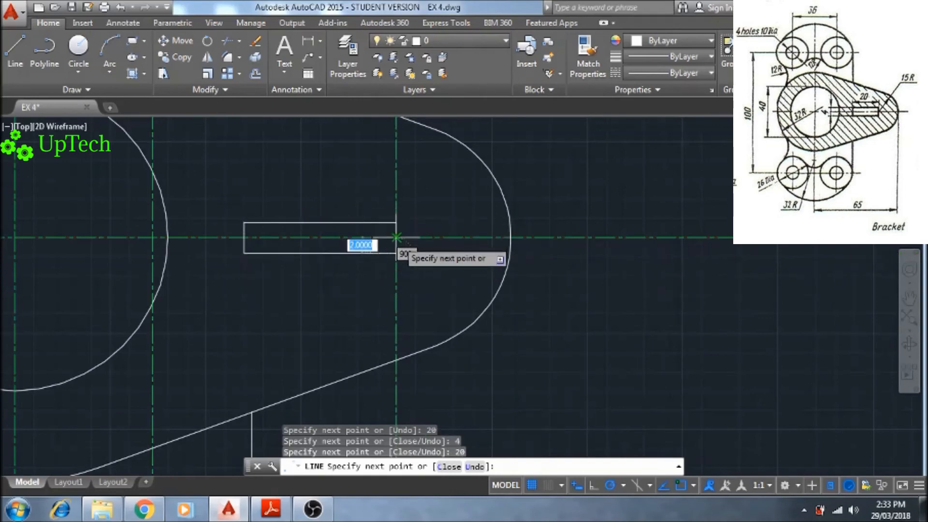
pyautogui.click(396, 237)
pyautogui.press('Return')
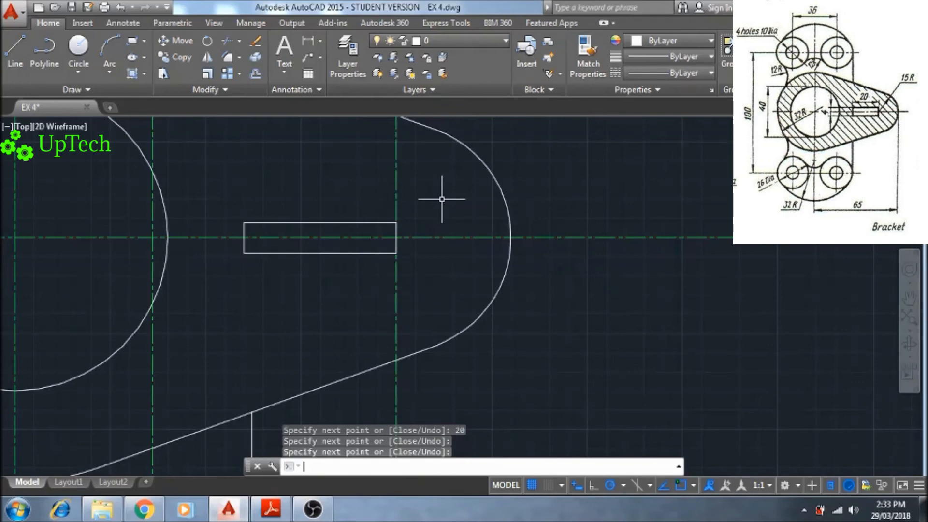
# - Start an ANSI31 hatch and select all regions of the tapered body around the central bore, leaving the bore and the rectangular slot empty
pyautogui.scroll(3, 442, 199)
pyautogui.scroll(-6, 442, 203)
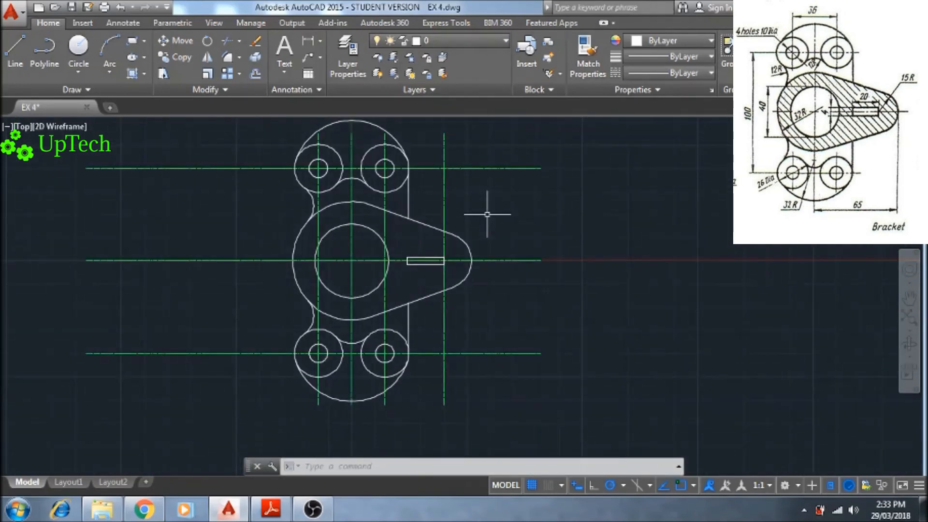
pyautogui.write('H')
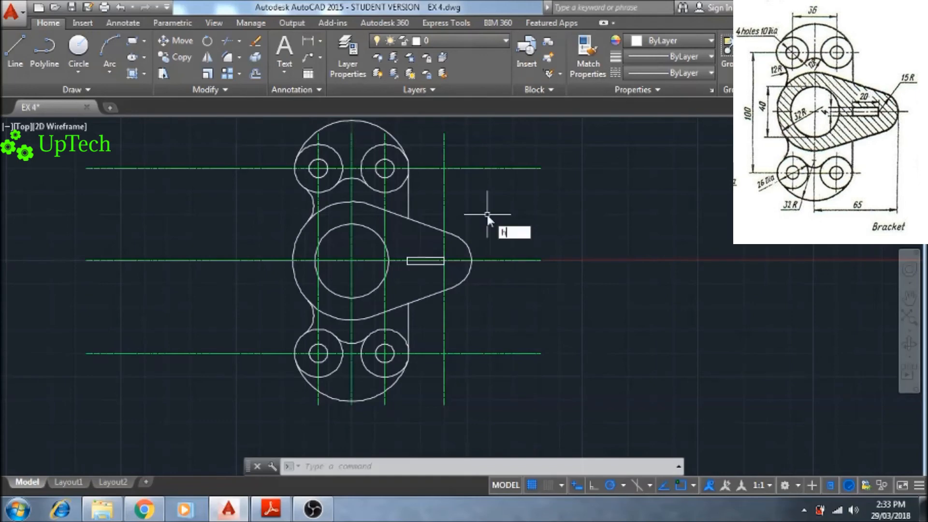
pyautogui.press('Escape')
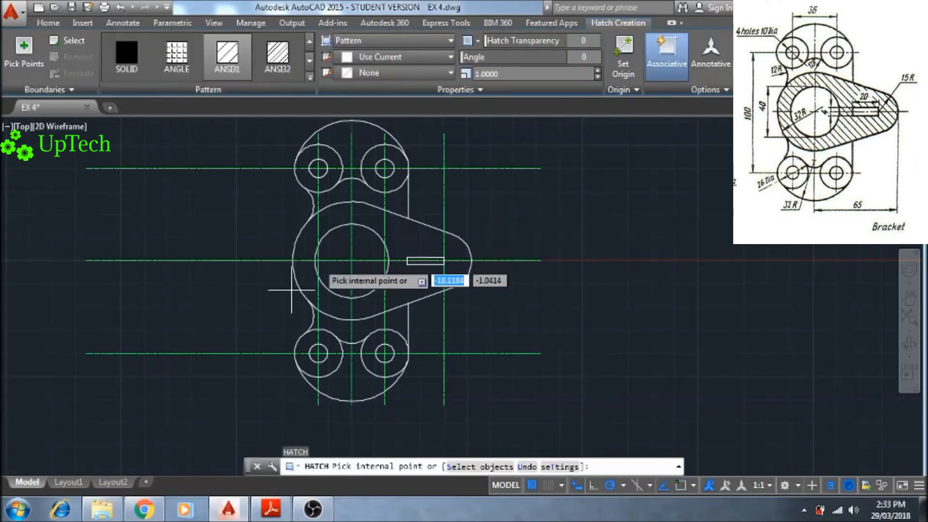
pyautogui.click(306, 237)
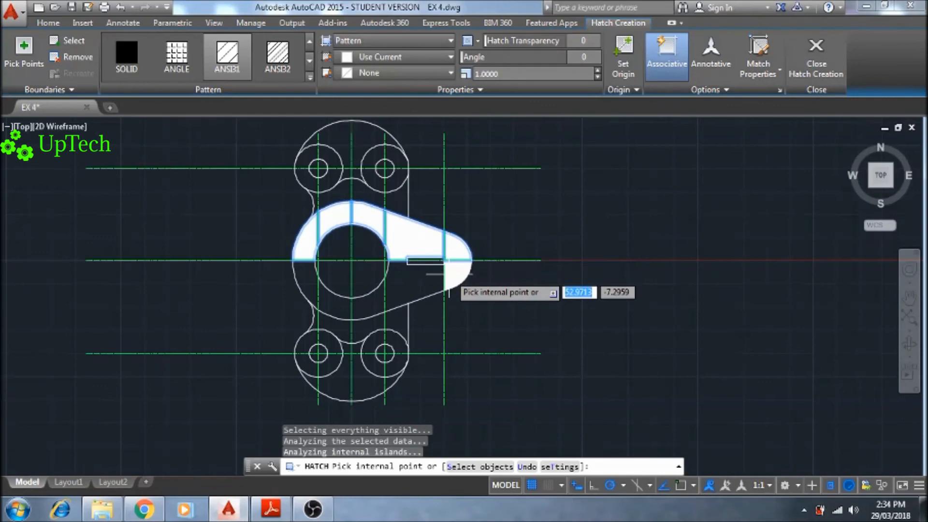
pyautogui.click(369, 298)
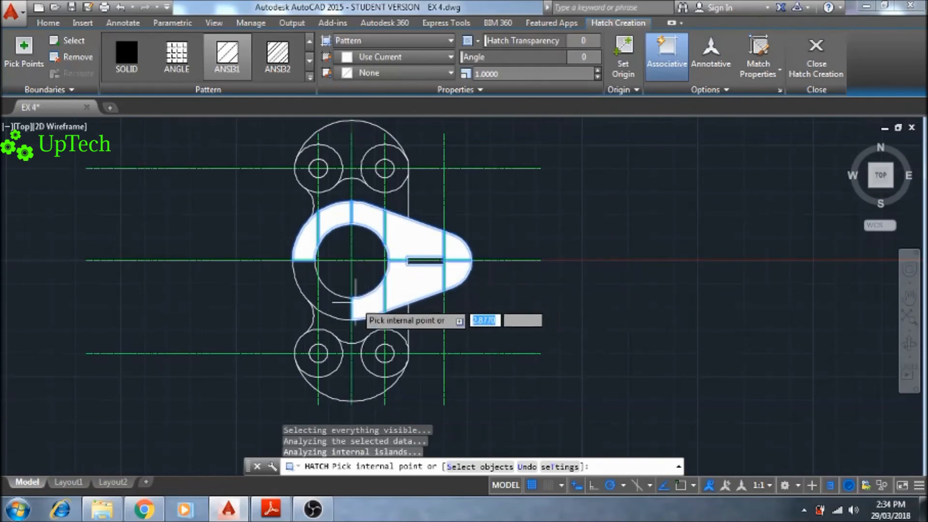
pyautogui.click(331, 301)
pyautogui.click(302, 286)
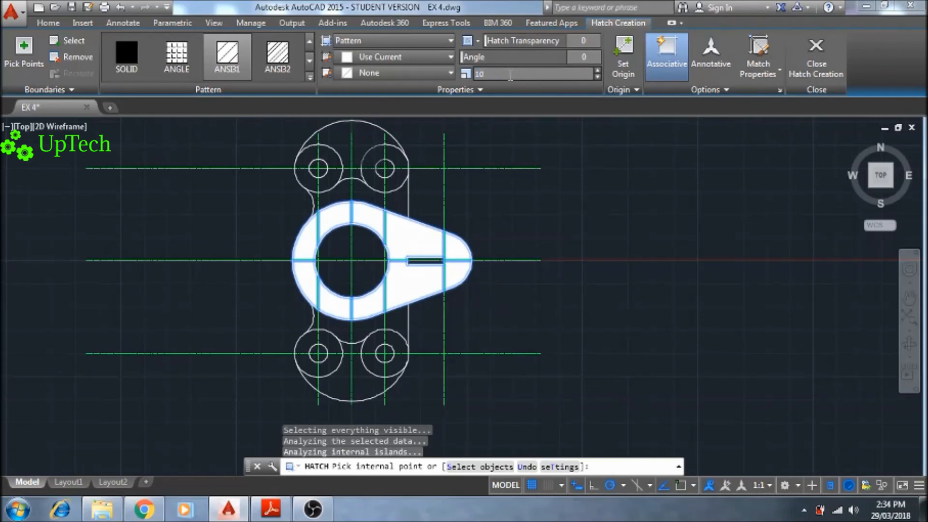
# - Set the hatch scale to 10 and finish the hatch on the tapered body
pyautogui.click(510, 76)
pyautogui.write('10')
pyautogui.press('Return')
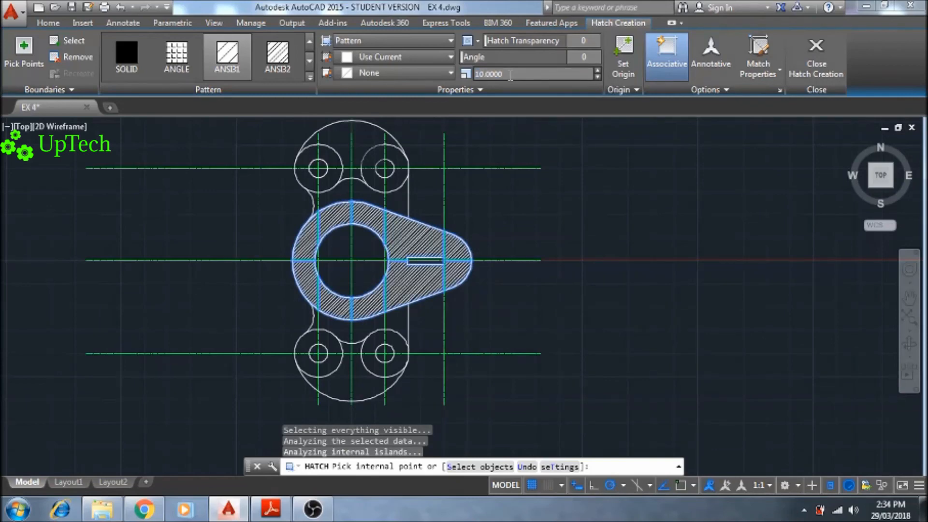
pyautogui.press('Return')
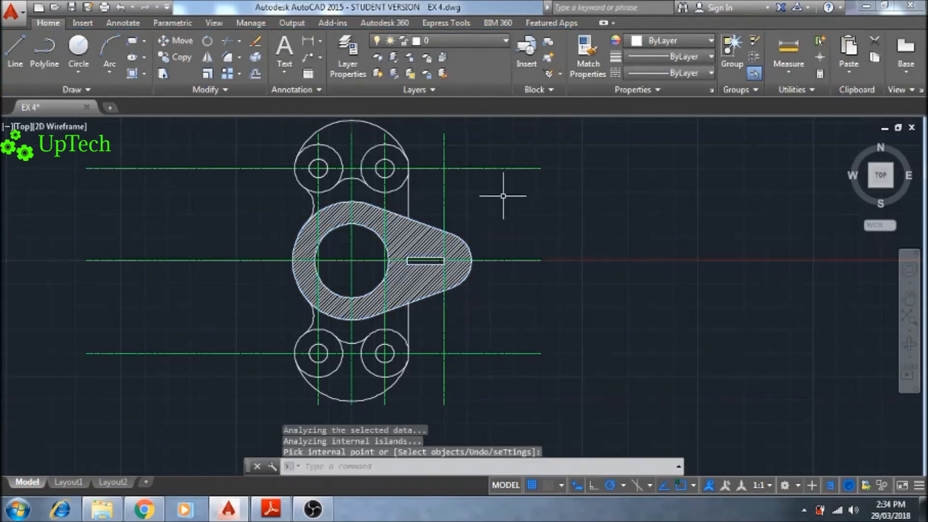
pyautogui.moveTo(342, 274)
pyautogui.mouseDown(button='middle')
pyautogui.moveTo(392, 274)
pyautogui.moveTo(372, 257)
pyautogui.moveTo(399, 293)
pyautogui.moveTo(259, 288)
pyautogui.moveTo(381, 297)
pyautogui.moveTo(300, 299)
pyautogui.moveTo(403, 296)
pyautogui.mouseUp(button='middle')
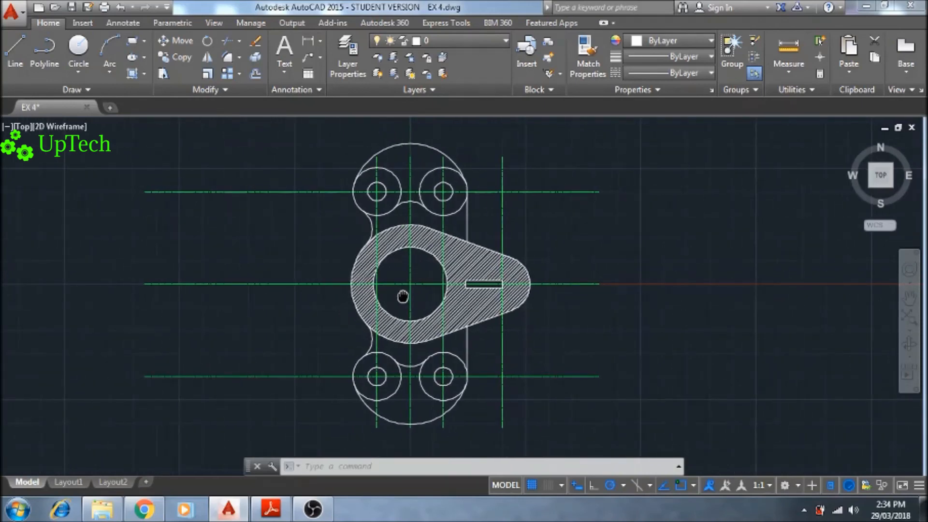